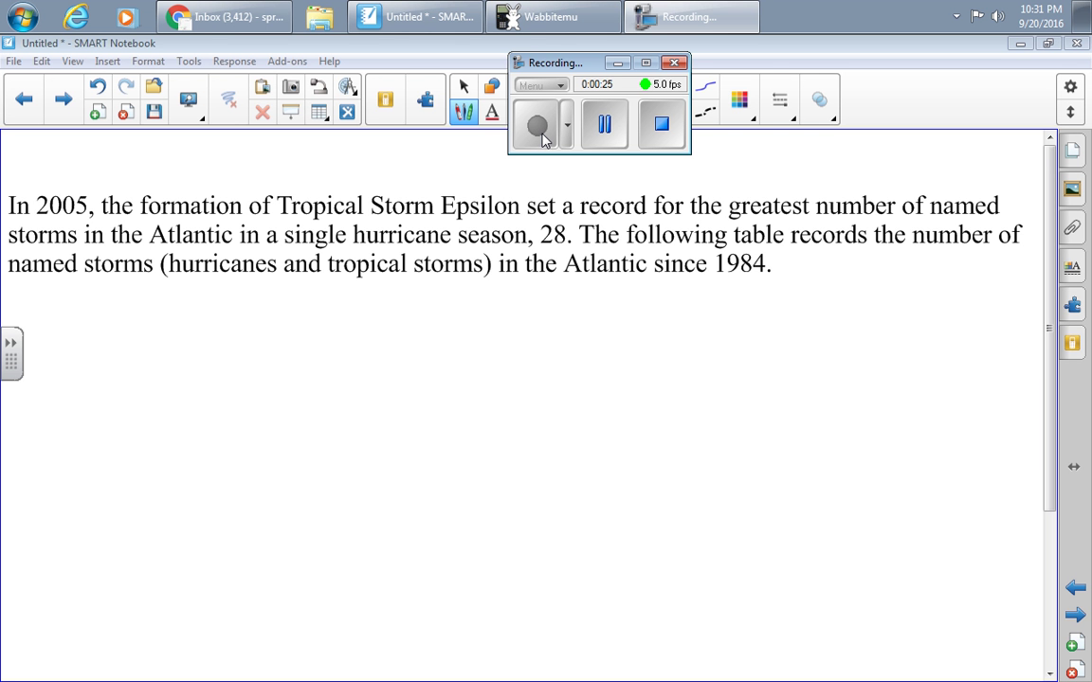
Switch to the page with the 1984–2009 YEAR/NUMBER table of Atlantic named storms.
click(24, 99)
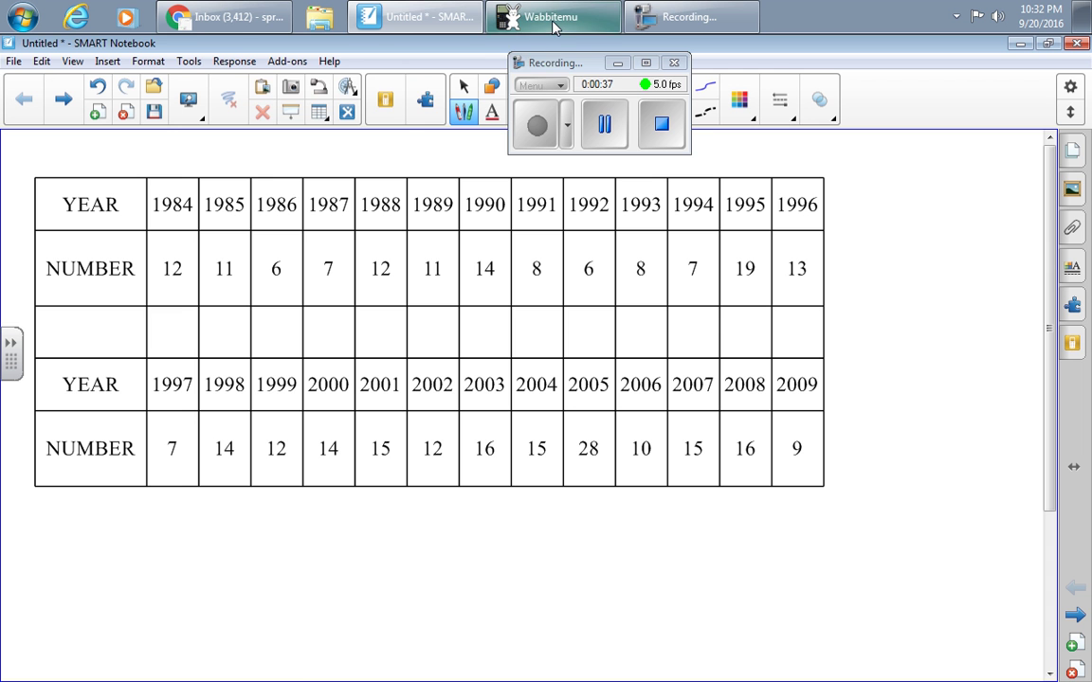
mouse_move(554, 27)
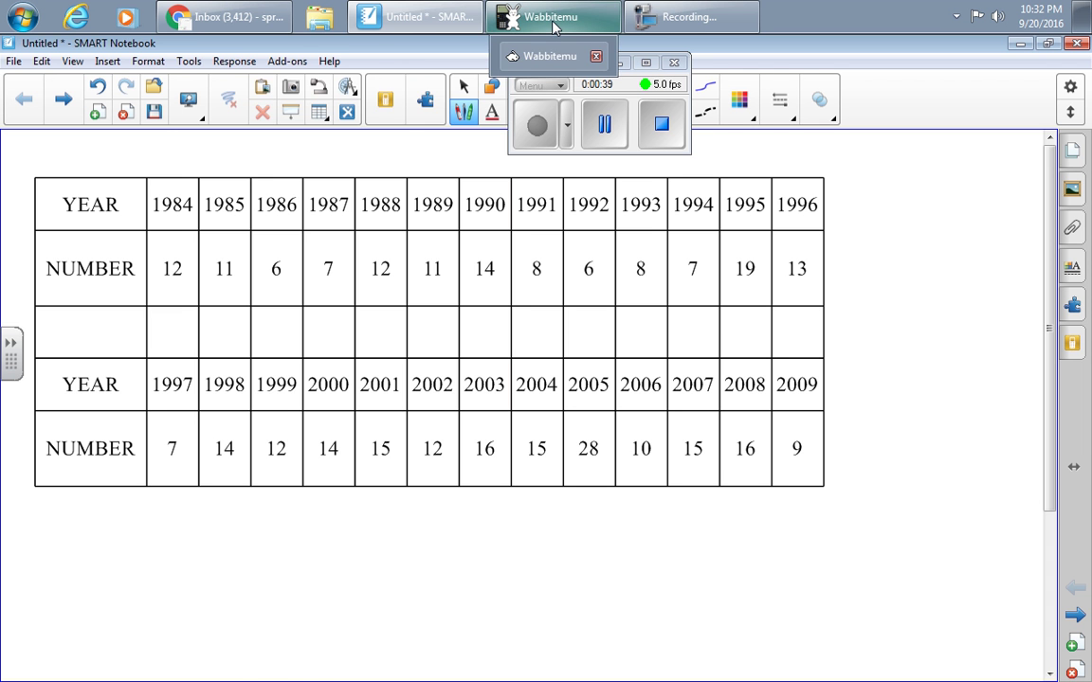
Open Wabbitemu's STAT 1:Edit list editor, with years in L1 and storm counts in L2.
click(554, 26)
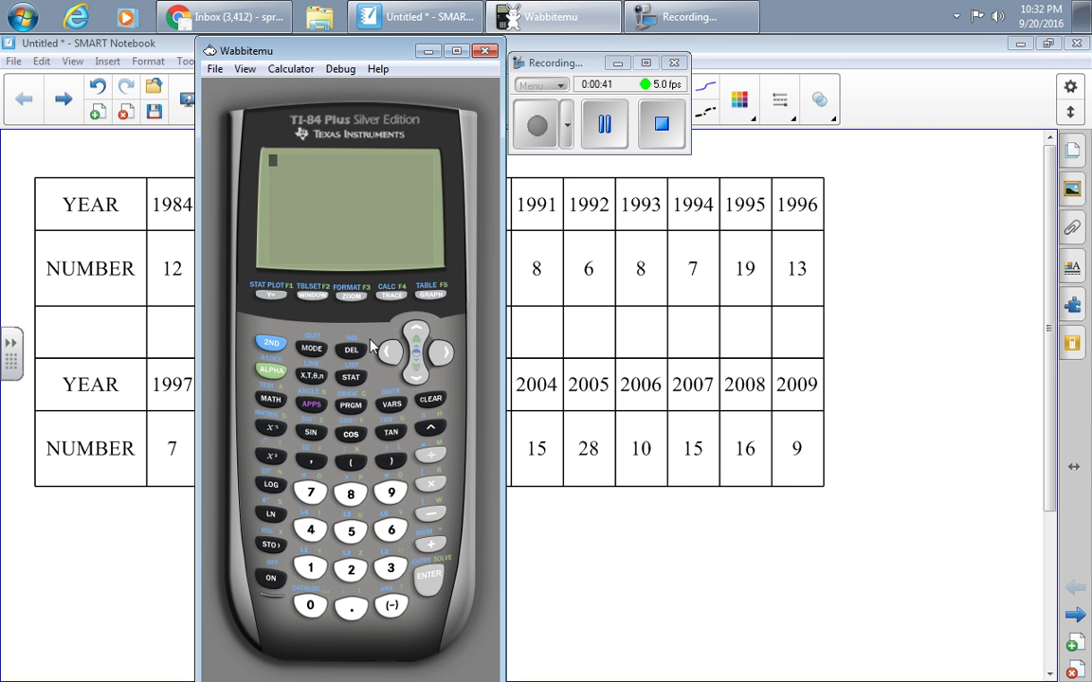
click(353, 379)
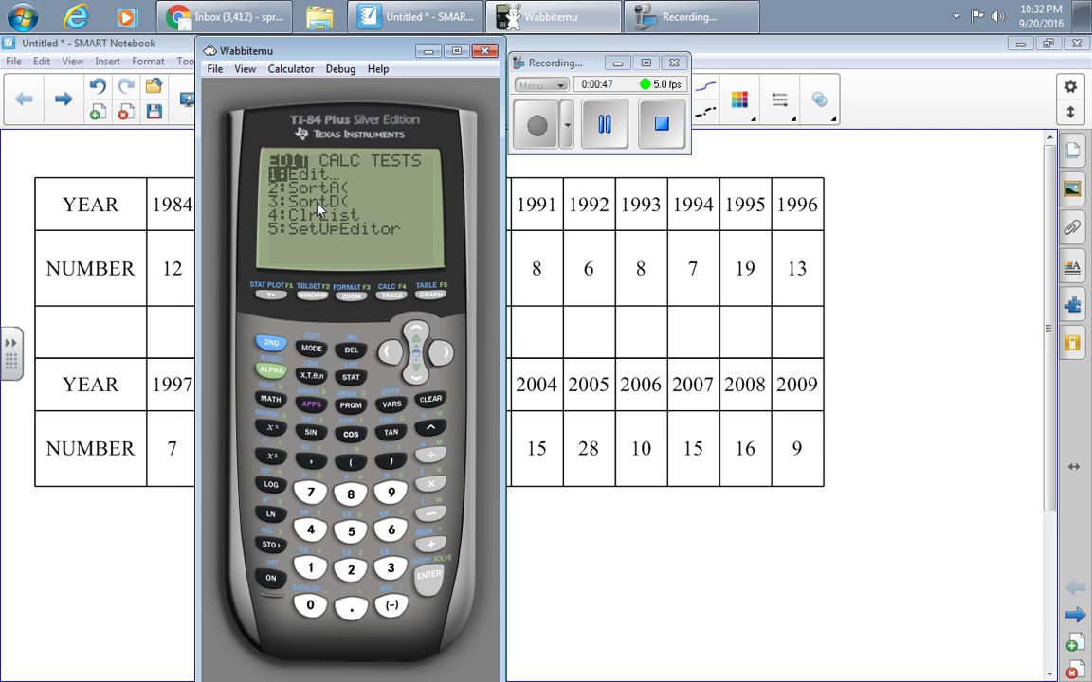
click(429, 574)
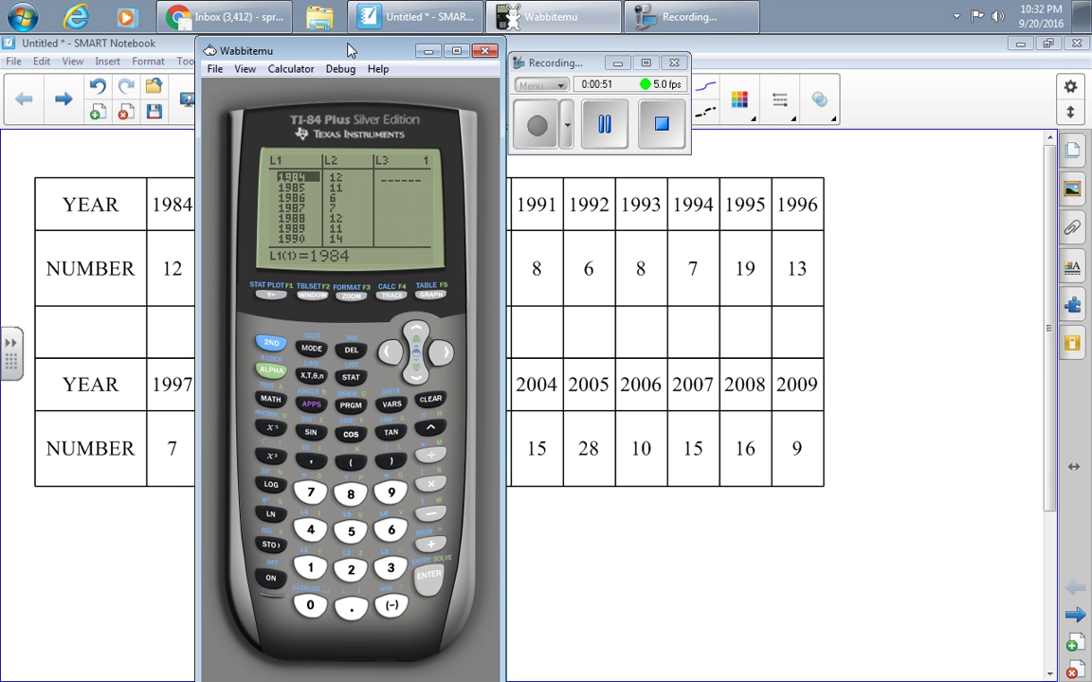
drag(315, 47, 980, 121)
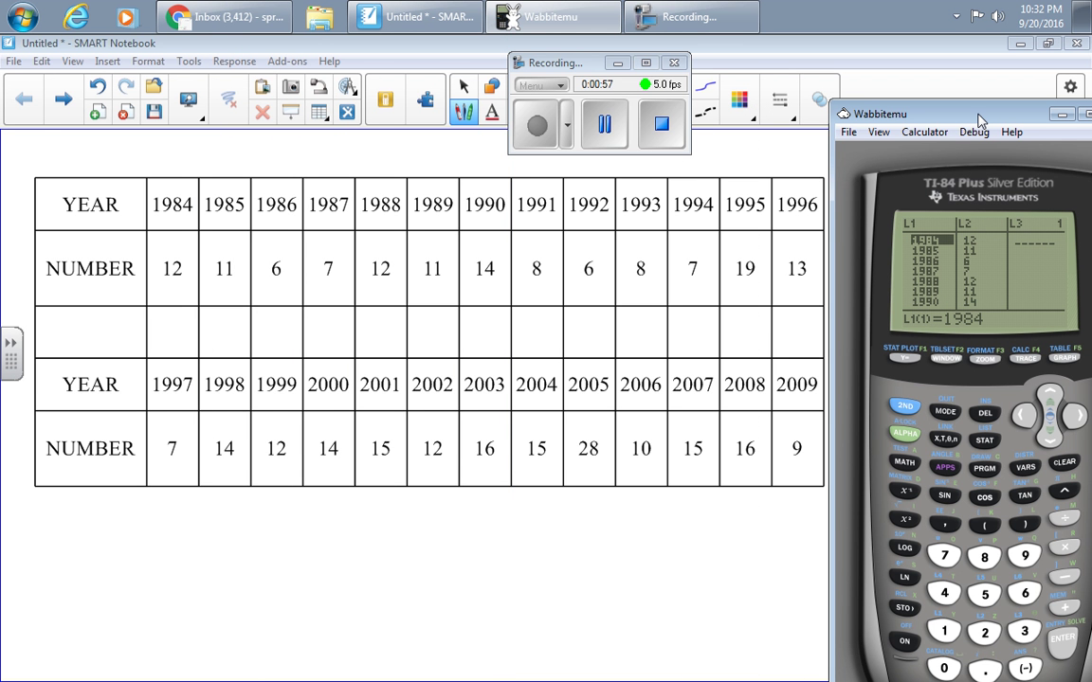
drag(980, 120, 407, 43)
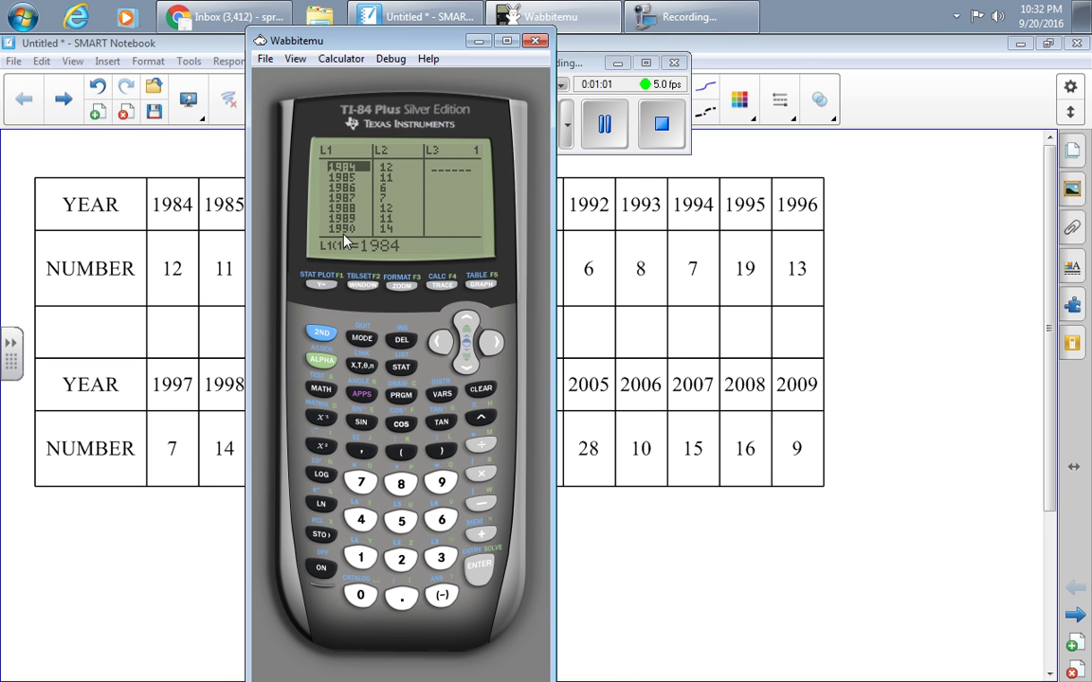
Turn Plot1 on as a scatter plot with Xlist L1 and Ylist L2.
click(322, 334)
click(323, 287)
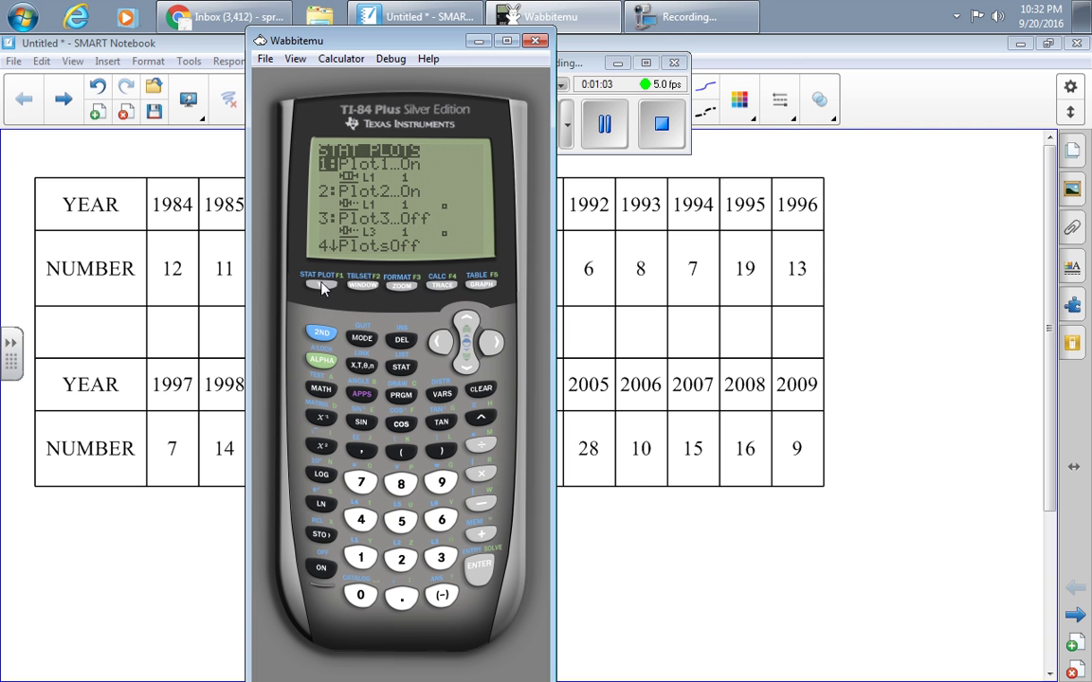
click(480, 569)
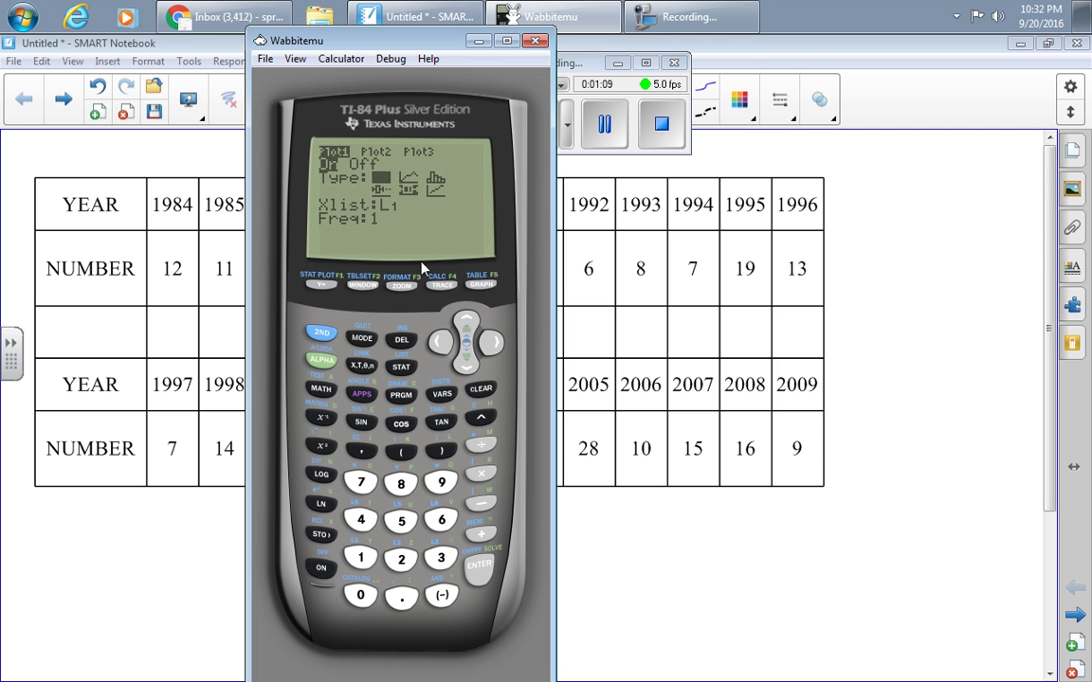
click(488, 567)
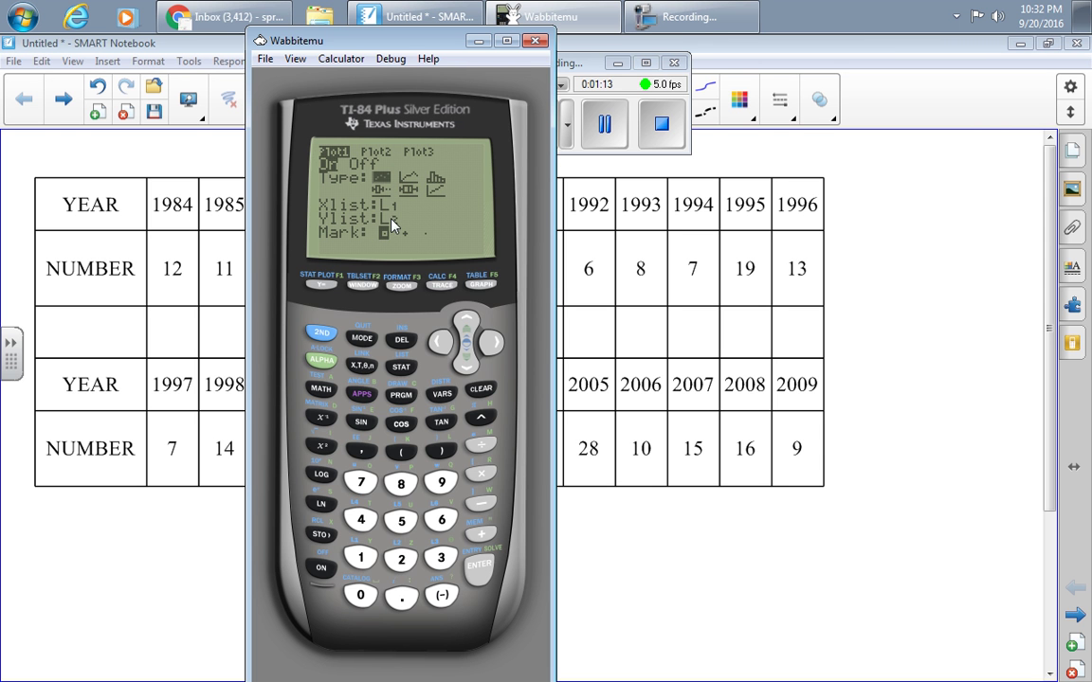
Return to the STAT PLOT menu and open the Plot2 settings to turn it off.
click(320, 334)
click(322, 284)
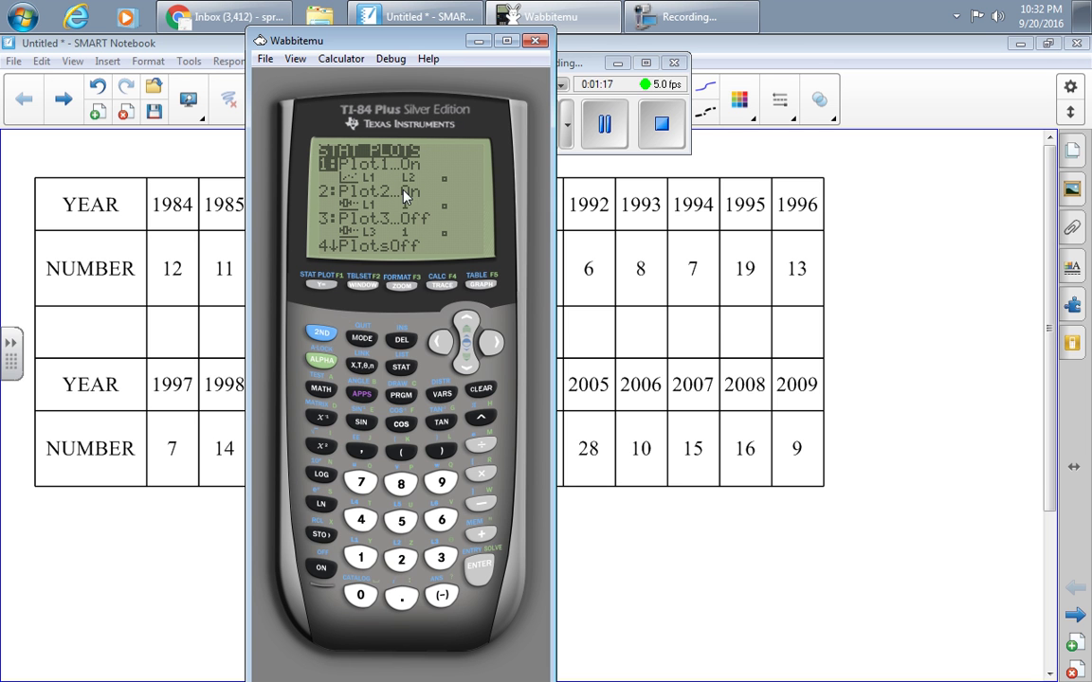
click(464, 361)
click(481, 567)
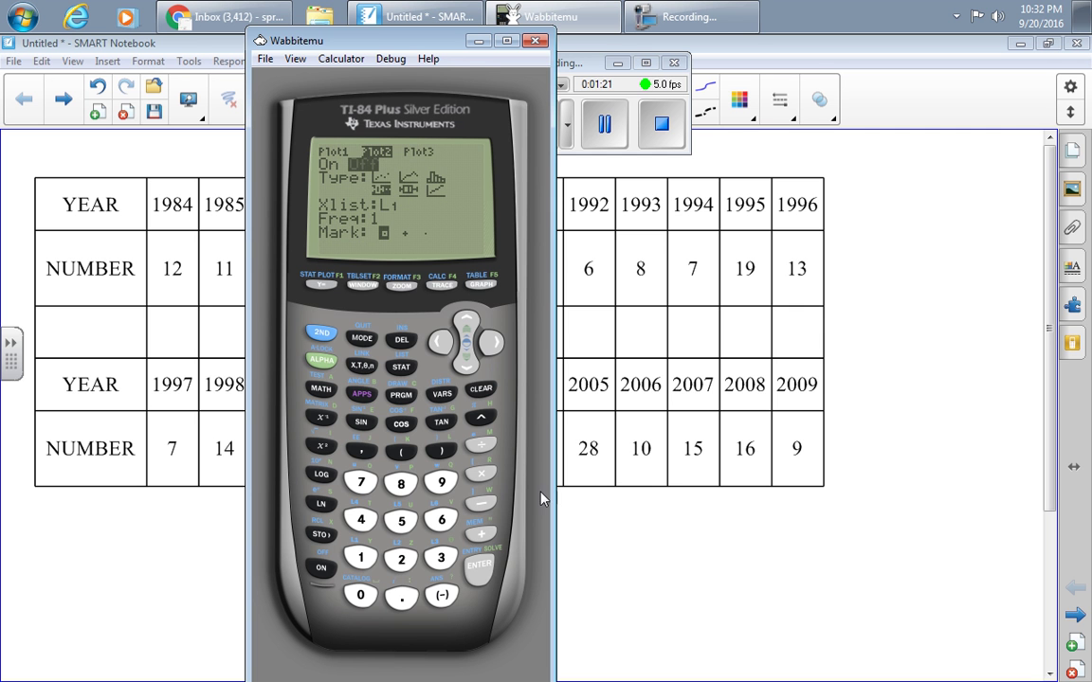
Draw the storm scatter plot using ZOOM 9:ZoomStat.
click(396, 285)
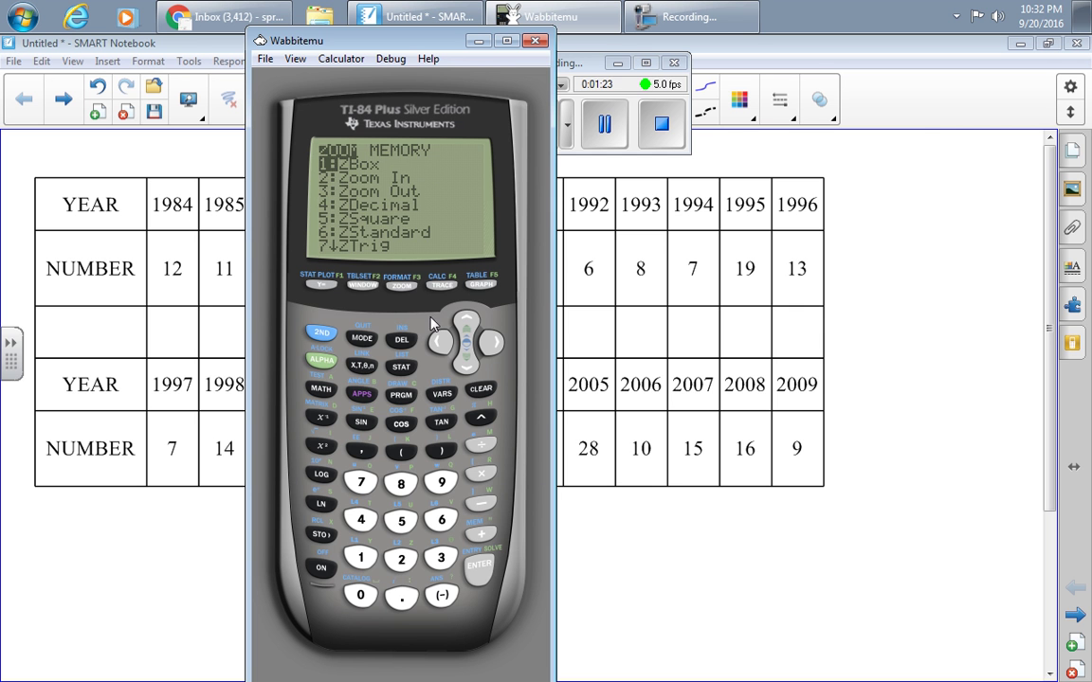
key(Down)
key(Down)
key(Down)
key(Down)
key(Down)
key(Down)
key(Down)
key(Down)
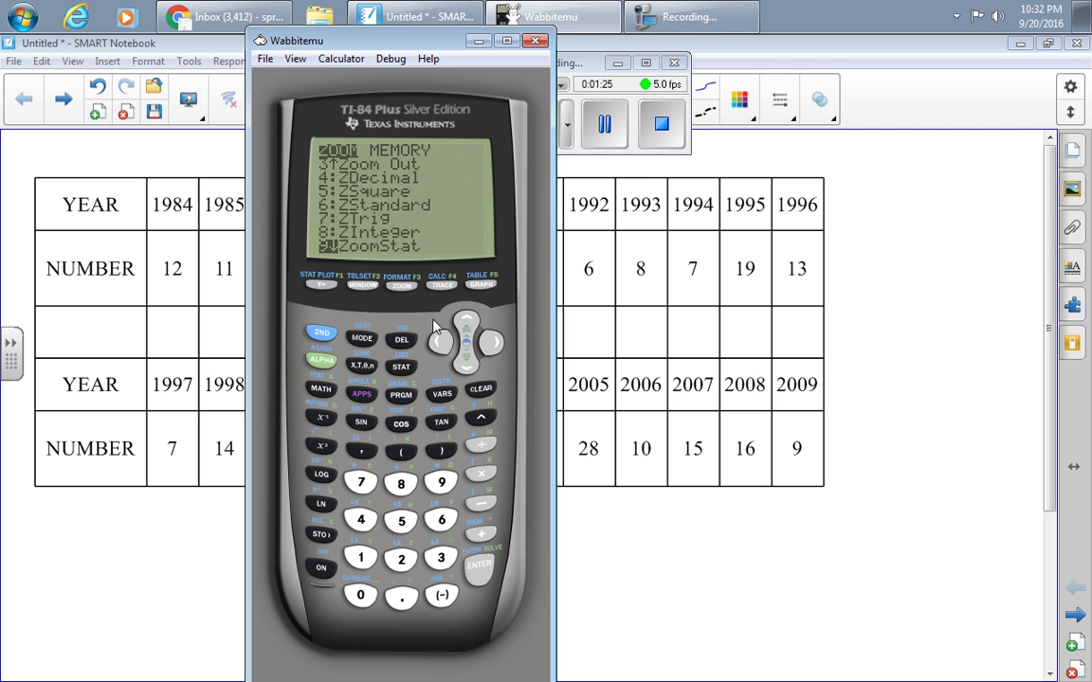
click(440, 485)
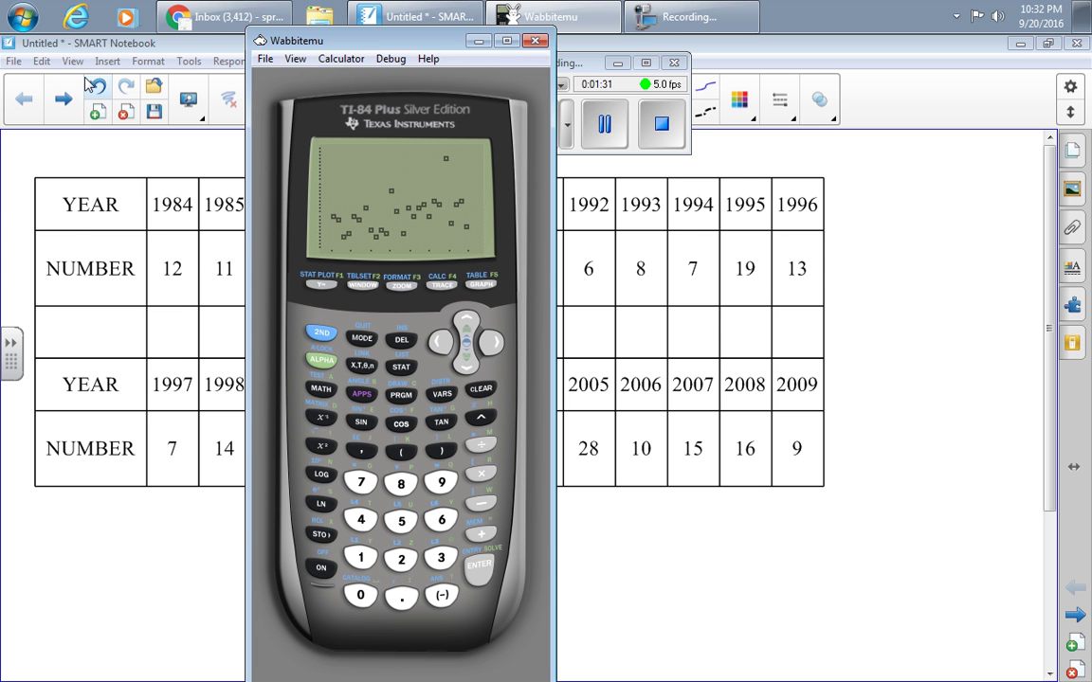
click(61, 101)
Drop the calculator's scatter plot image onto a blank notebook page.
click(61, 100)
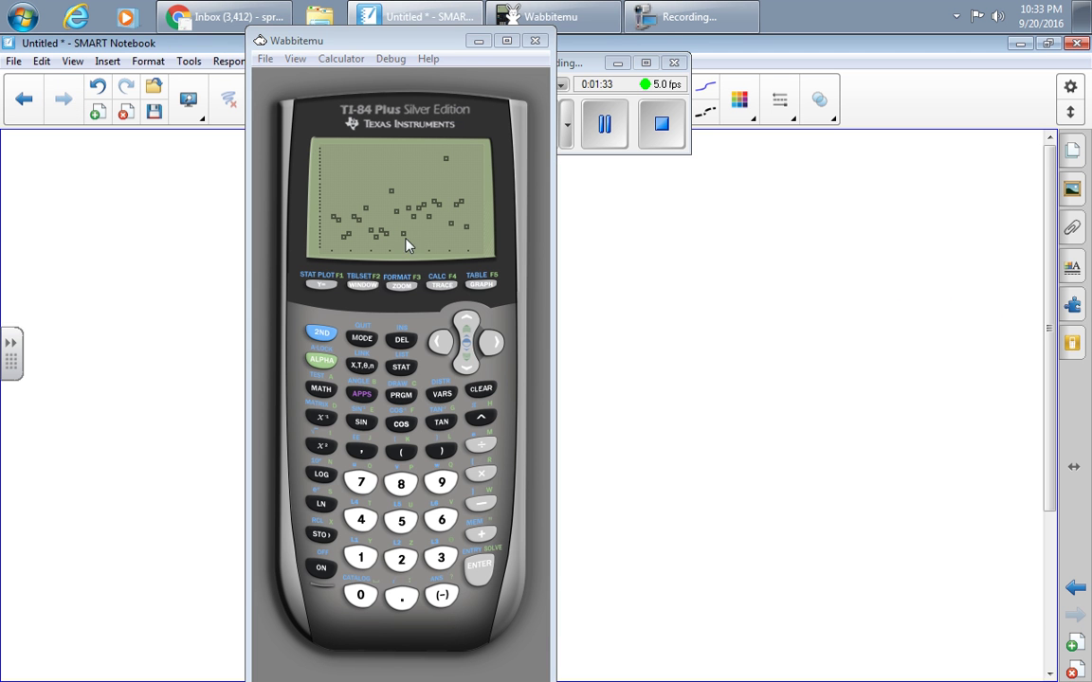
drag(407, 240, 151, 303)
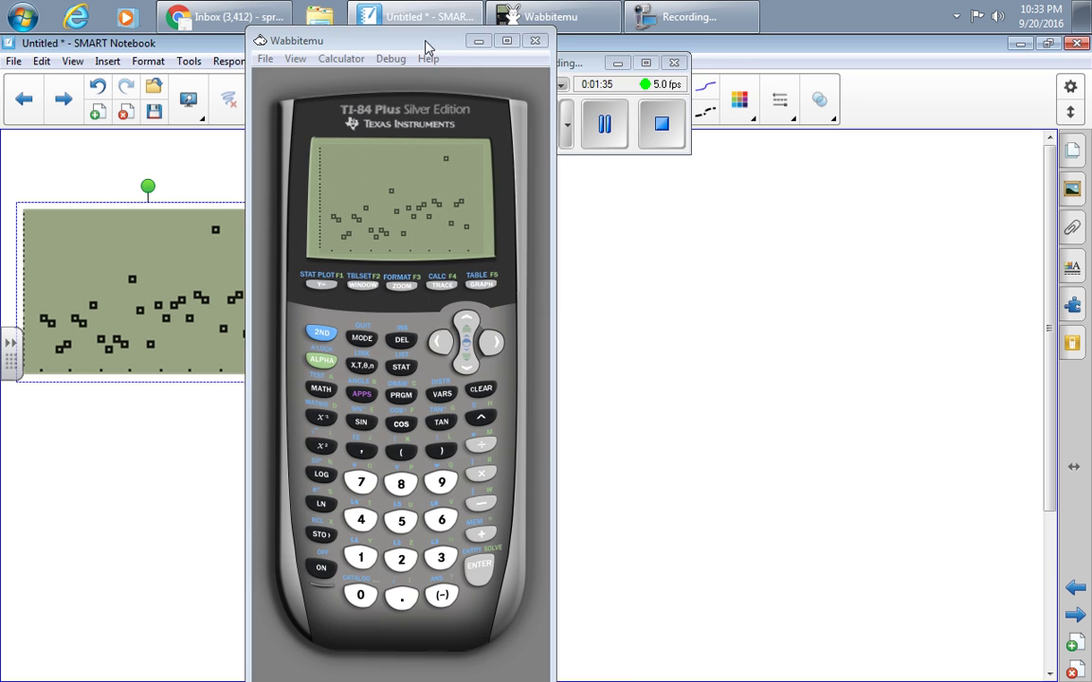
drag(421, 42, 725, 49)
Enlarge the plot image and handwrite the axis labels 'Year' and '# of named storms' in red.
drag(282, 385, 416, 477)
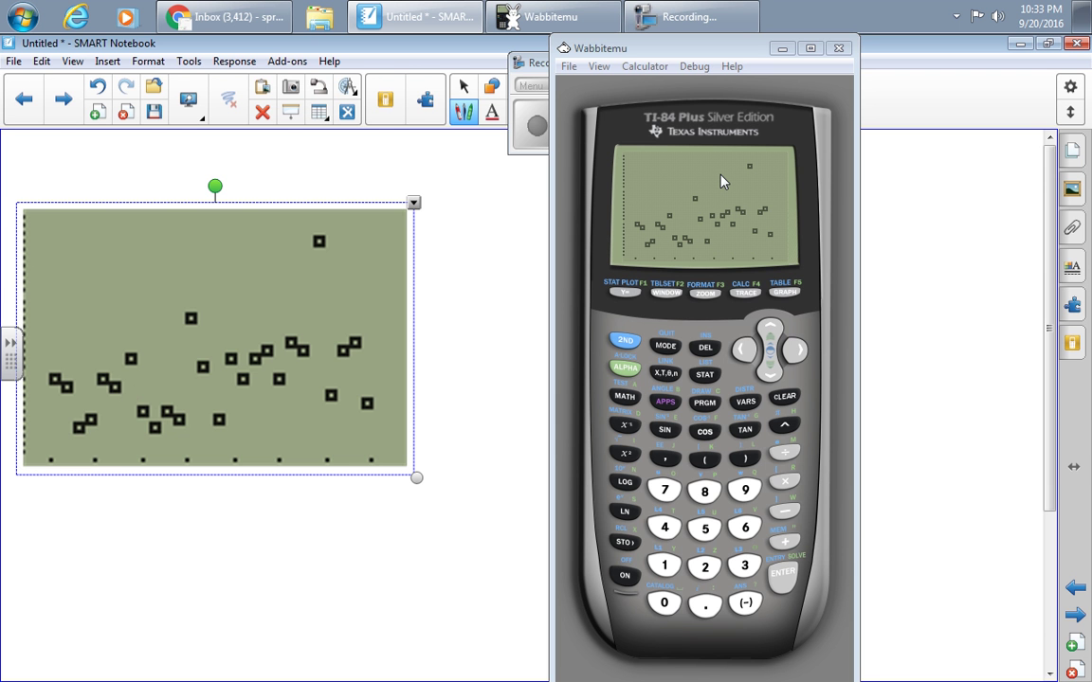
mouse_move(165, 499)
mouse_down()
mouse_move(175, 528)
mouse_move(222, 501)
mouse_up()
mouse_move(24, 402)
mouse_down()
mouse_move(40, 398)
mouse_move(29, 337)
mouse_move(45, 224)
mouse_move(30, 176)
mouse_move(53, 142)
mouse_move(70, 149)
mouse_up()
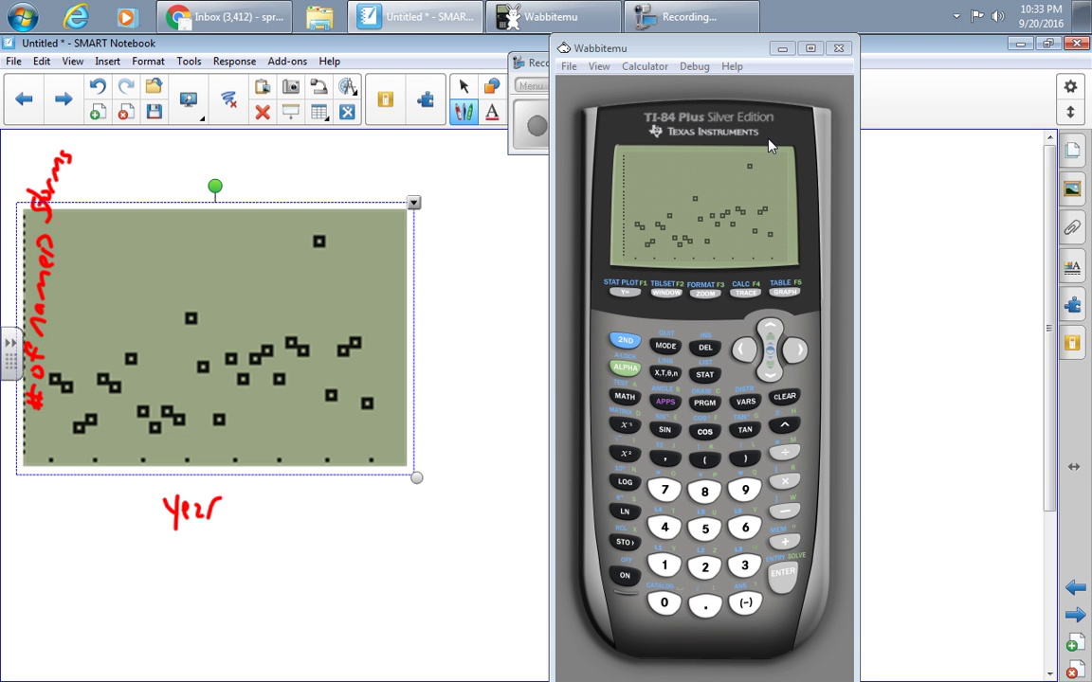
Choose LinReg(a+bx) from STAT CALC, set Xlist to L1, and move down to Store RegEQ.
click(706, 377)
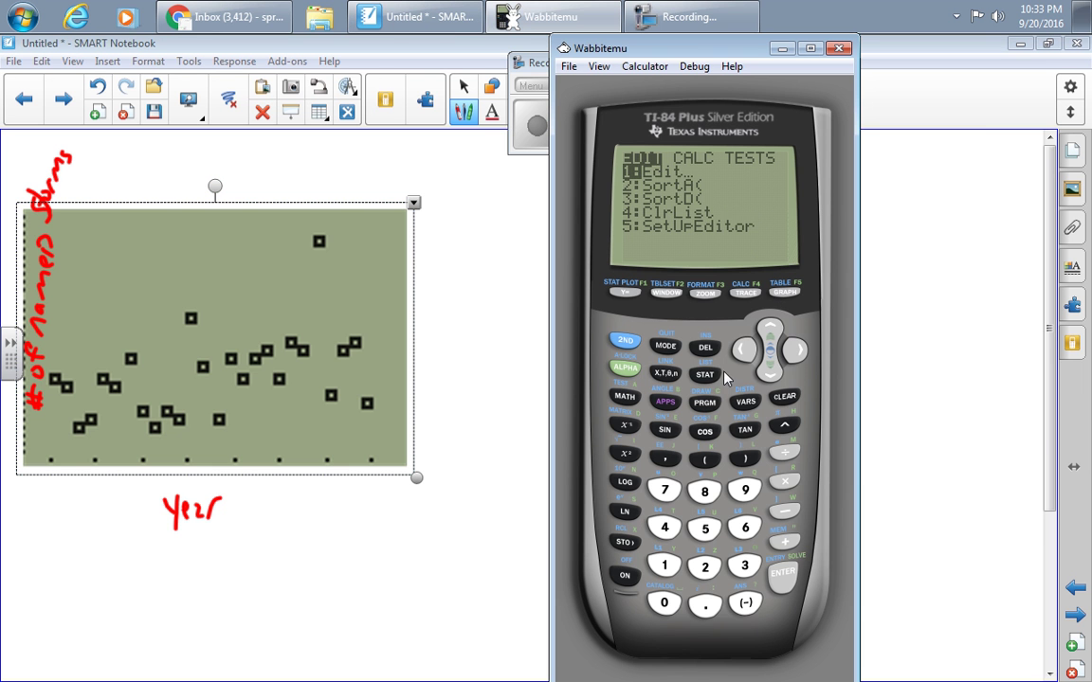
click(796, 353)
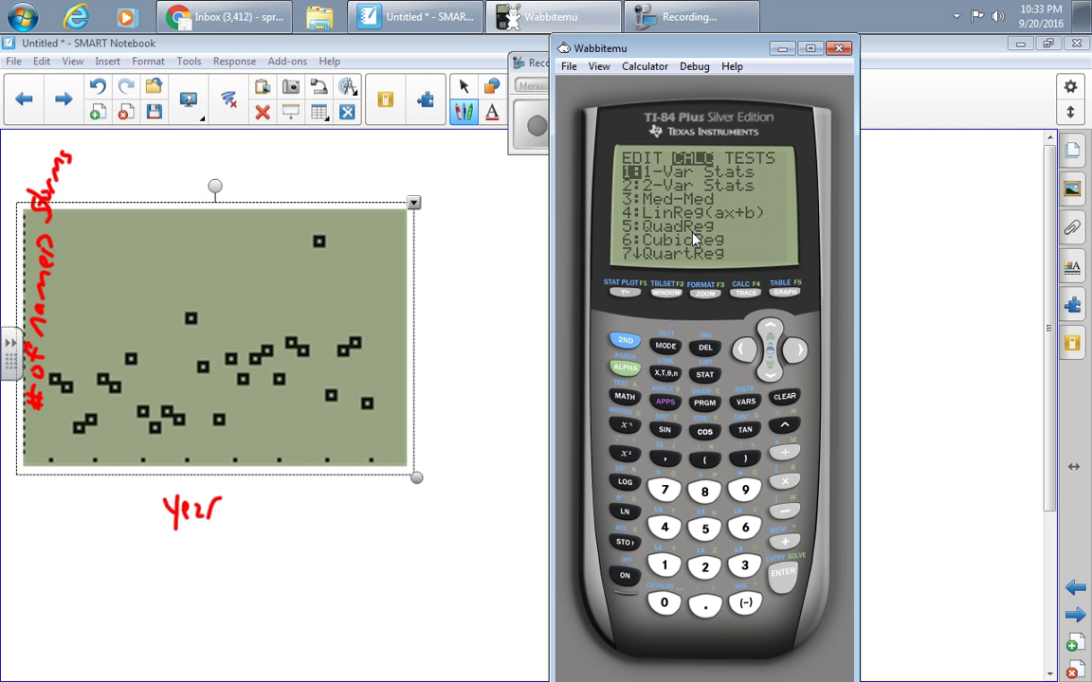
click(772, 380)
click(773, 382)
click(773, 382)
click(772, 382)
click(772, 382)
click(772, 381)
click(773, 382)
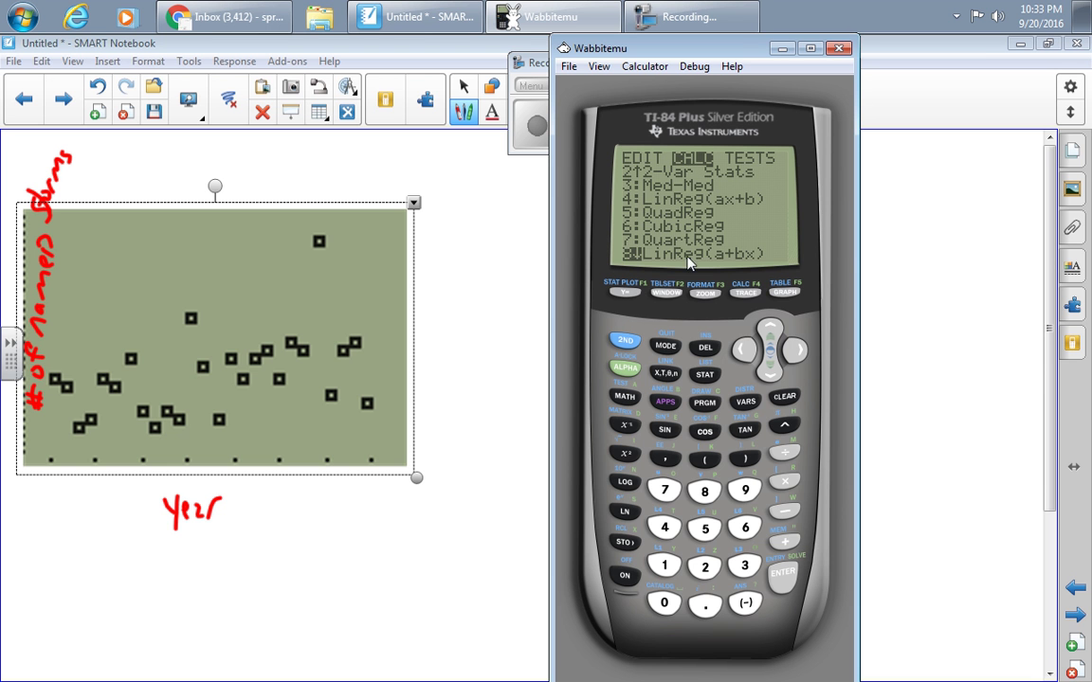
click(704, 490)
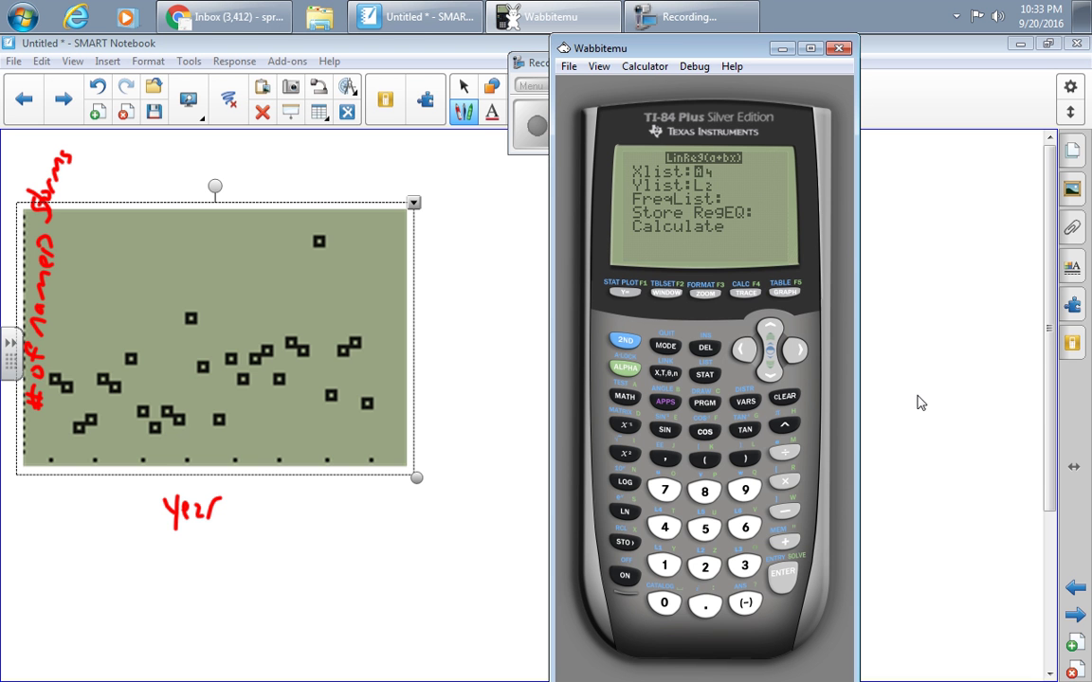
click(666, 566)
key(Down)
key(Down)
key(Down)
Set Store RegEQ to Y1 from Y-VARS Function, then Calculate to paste LinReg(a+bx) L1 on the home screen.
click(746, 404)
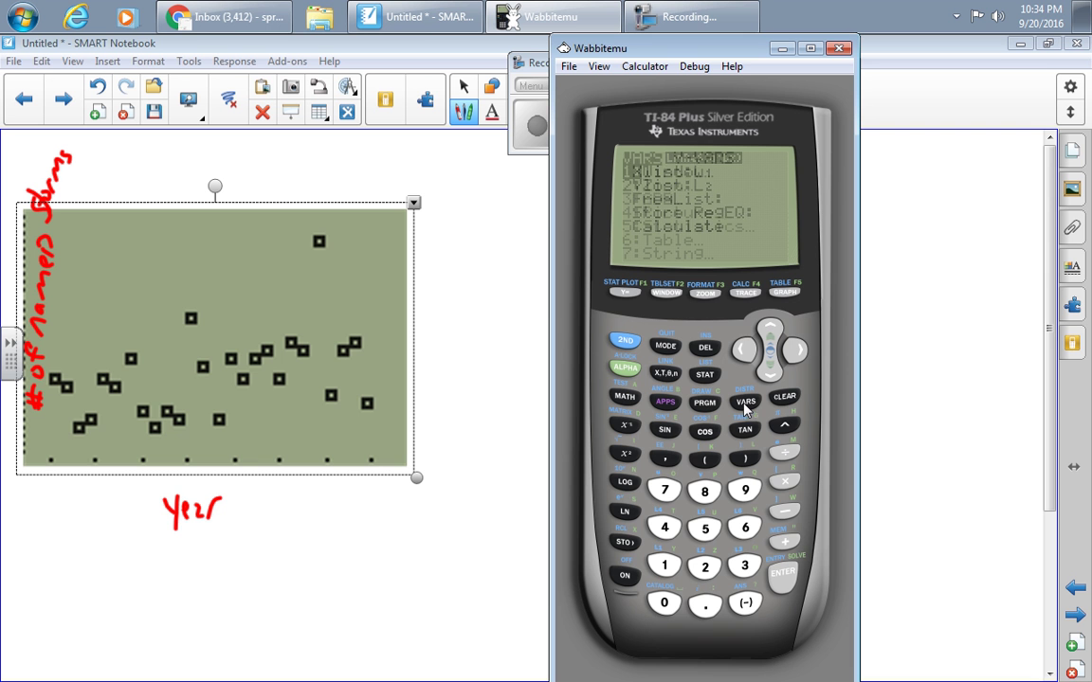
key(Right)
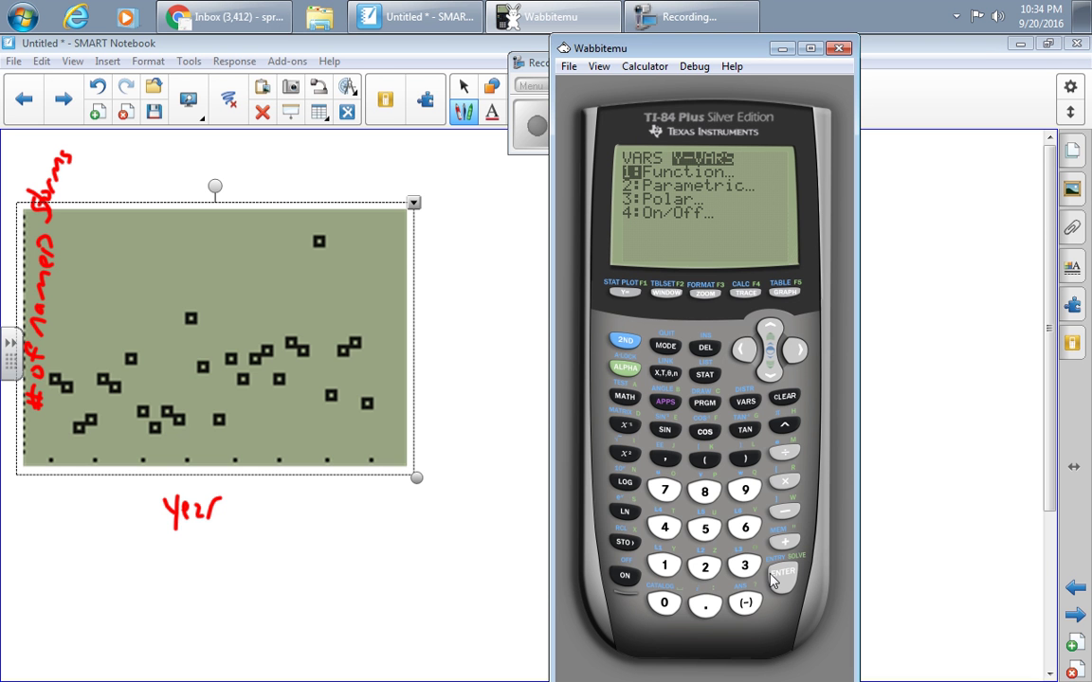
key(Return)
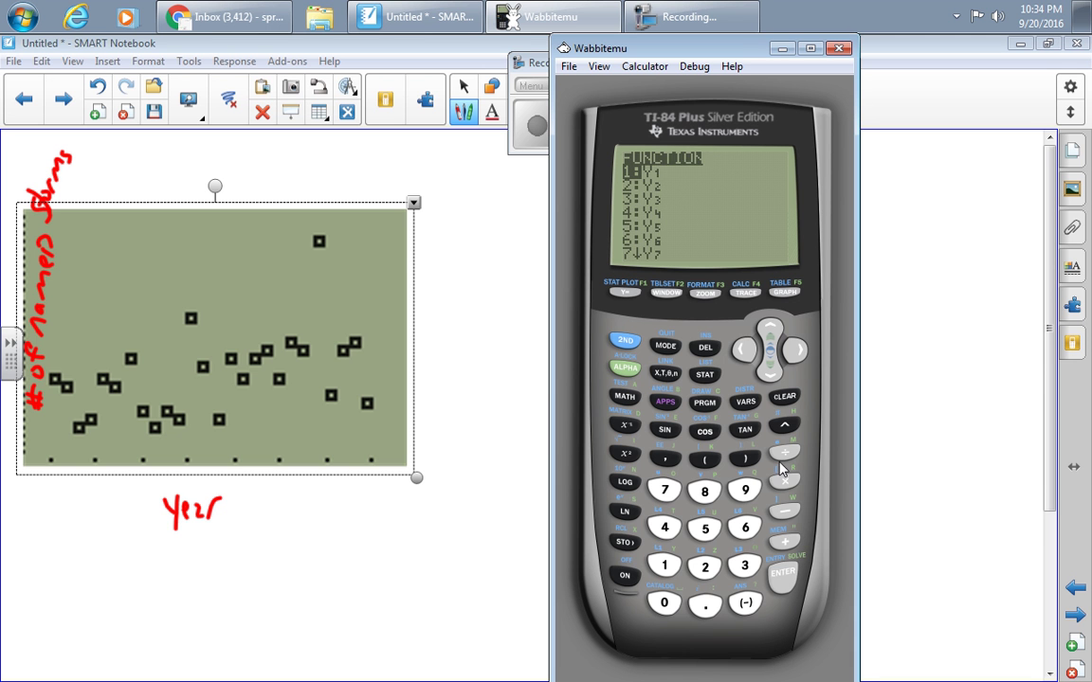
key(Return)
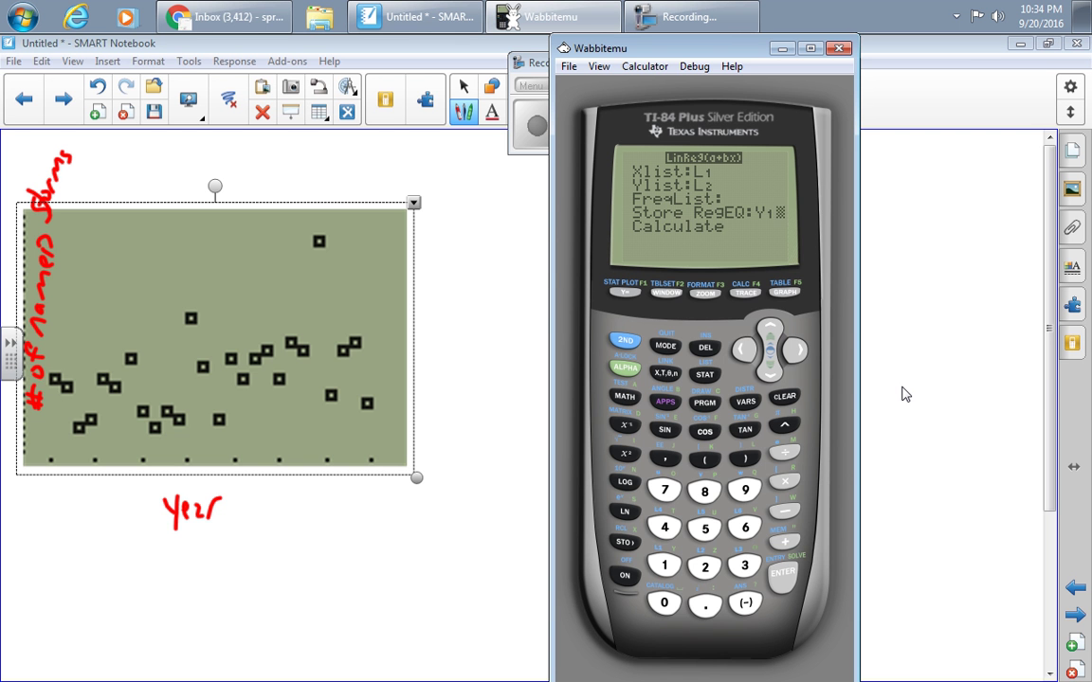
click(772, 369)
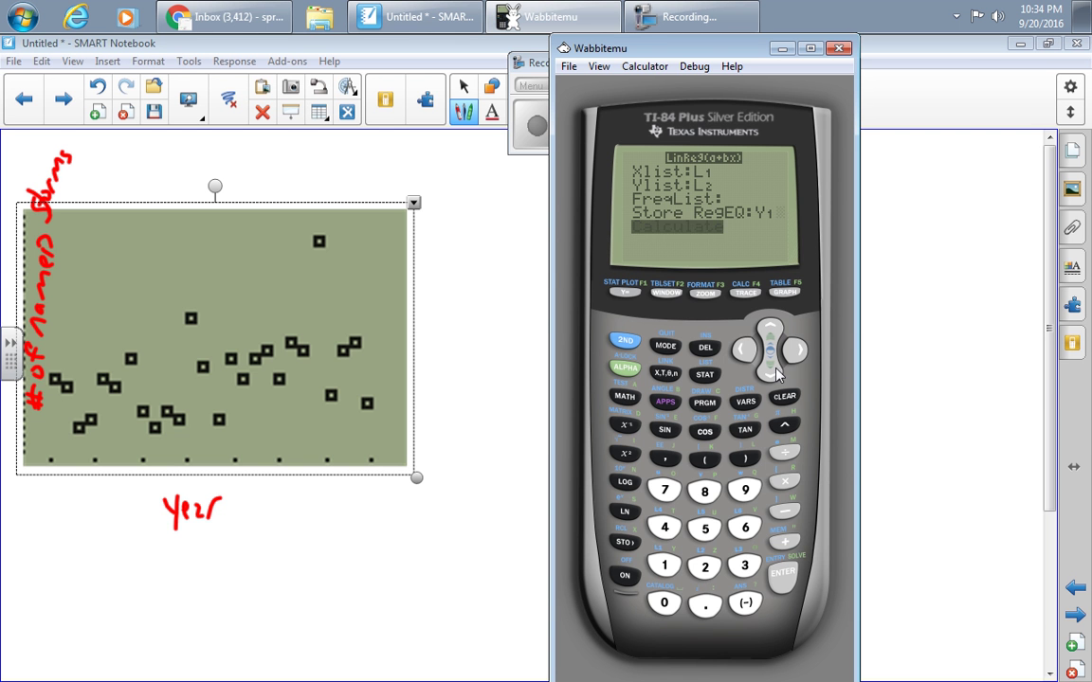
click(781, 577)
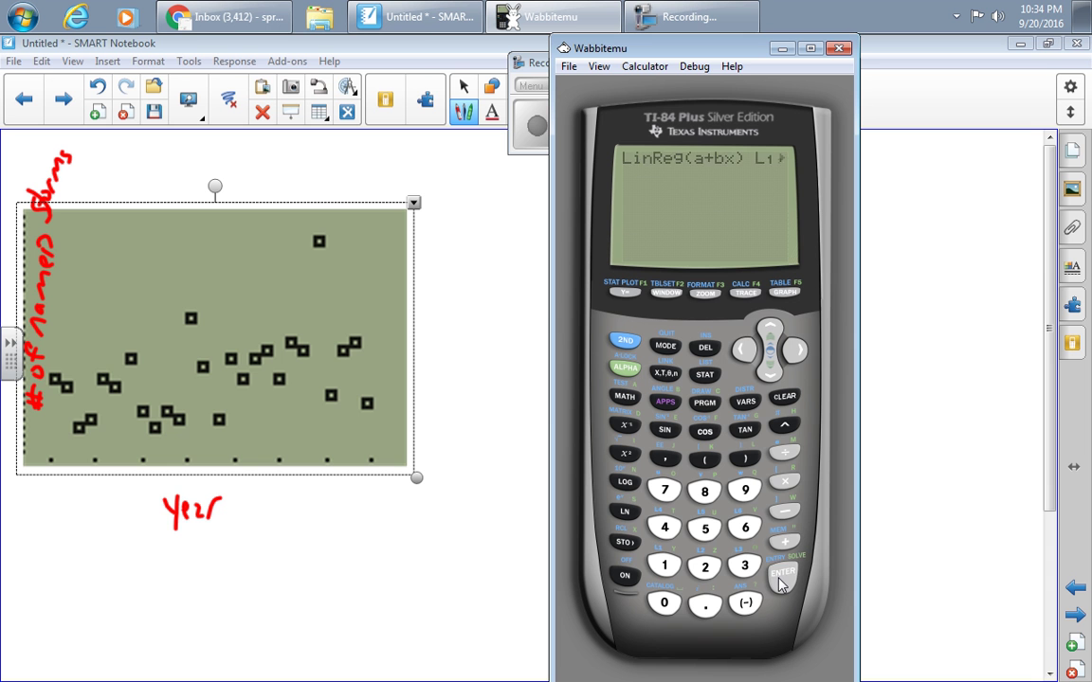
Execute LinReg(a+bx) to show a=-544.0974359, b=.2786324786, r²=.1991843405, r=.4463007288.
click(782, 576)
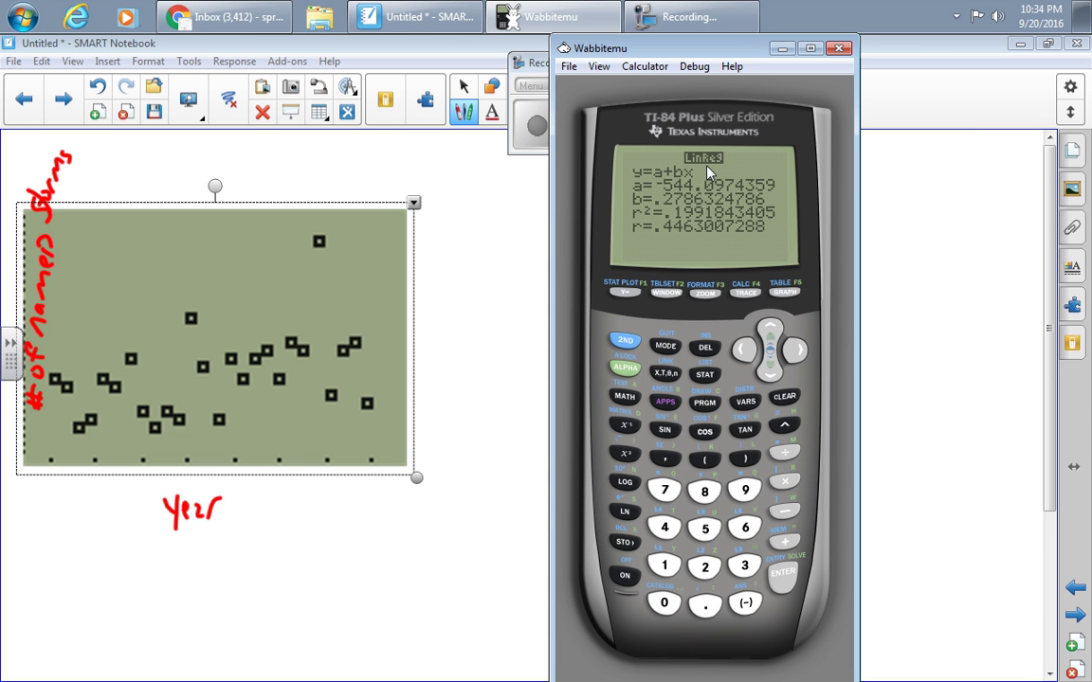
Drag the LinReg results screen onto the page beside the plot and enlarge it.
drag(654, 47, 941, 74)
drag(1000, 242, 564, 270)
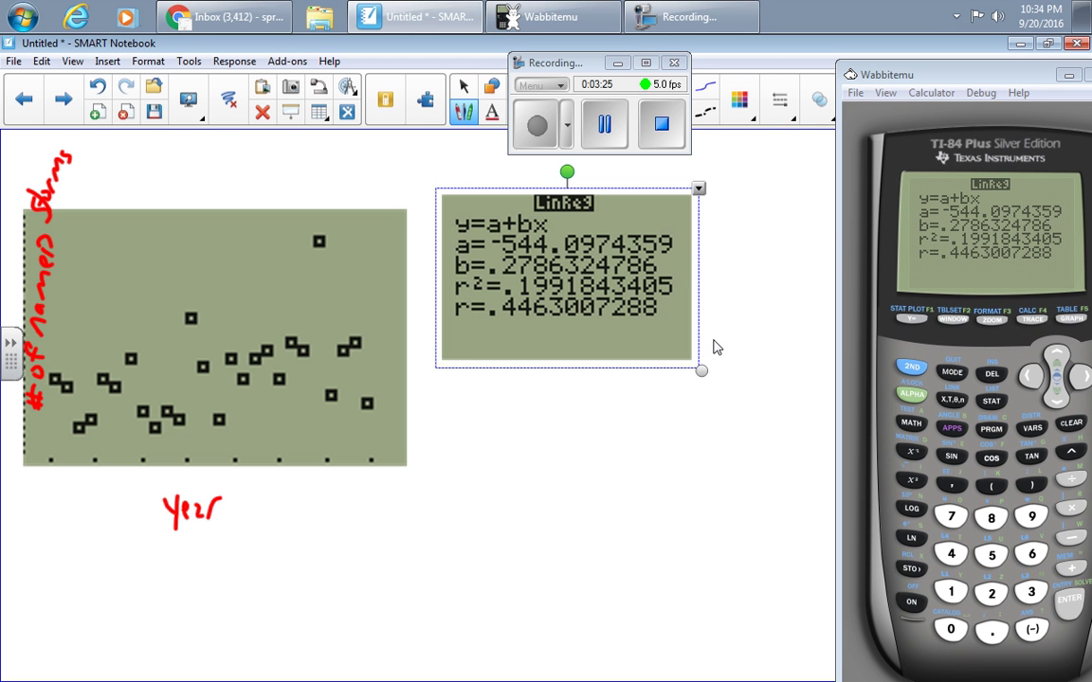
drag(698, 367, 807, 507)
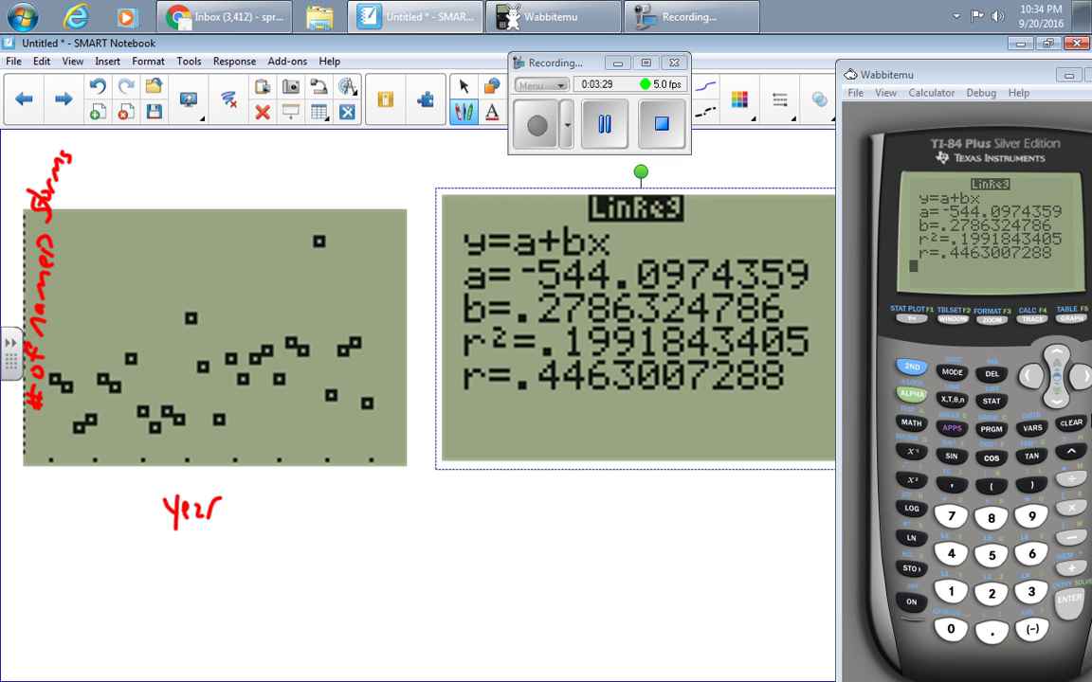
Handwrite ŷ = -544 + .279x in green beneath the results image.
mouse_move(447, 517)
mouse_down()
mouse_move(453, 555)
mouse_move(461, 504)
mouse_move(480, 507)
mouse_up()
mouse_move(472, 517)
mouse_down()
mouse_move(512, 512)
mouse_move(521, 524)
mouse_move(550, 513)
mouse_up()
mouse_move(546, 496)
mouse_down()
mouse_move(547, 525)
mouse_move(571, 517)
mouse_up()
mouse_move(566, 499)
mouse_down()
mouse_move(567, 524)
mouse_move(600, 512)
mouse_up()
mouse_move(591, 503)
mouse_down()
mouse_move(591, 523)
mouse_move(692, 520)
mouse_up()
click(614, 518)
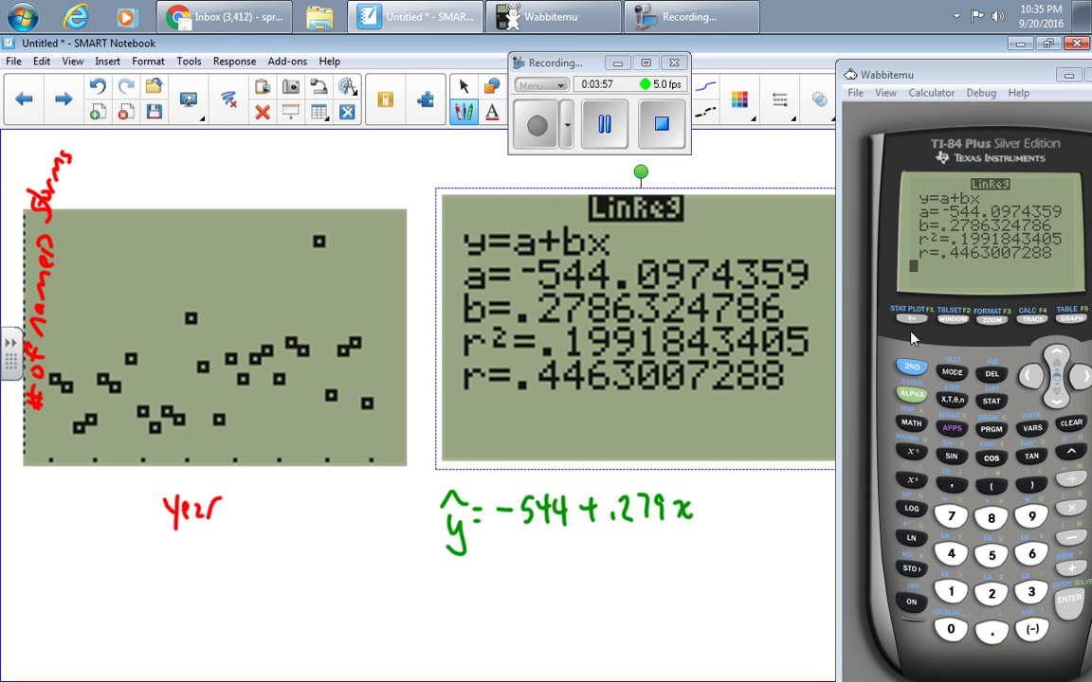
drag(982, 76, 756, 69)
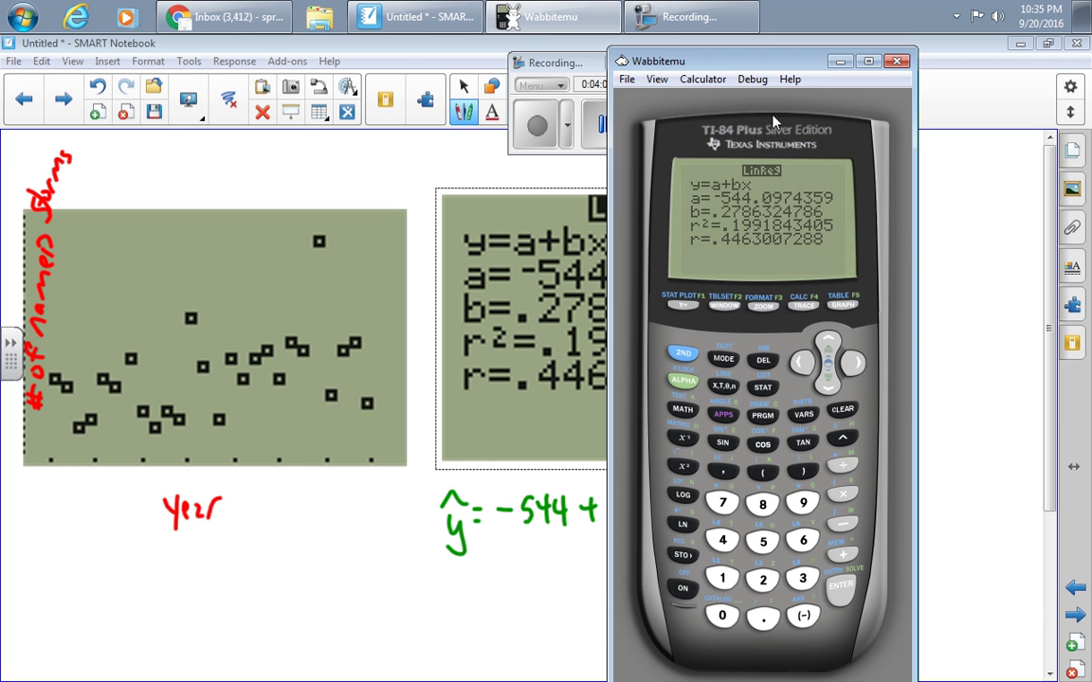
Check Y1 on the Y= screen, then use ZoomStat to graph the regression line over the scatter plot.
click(691, 311)
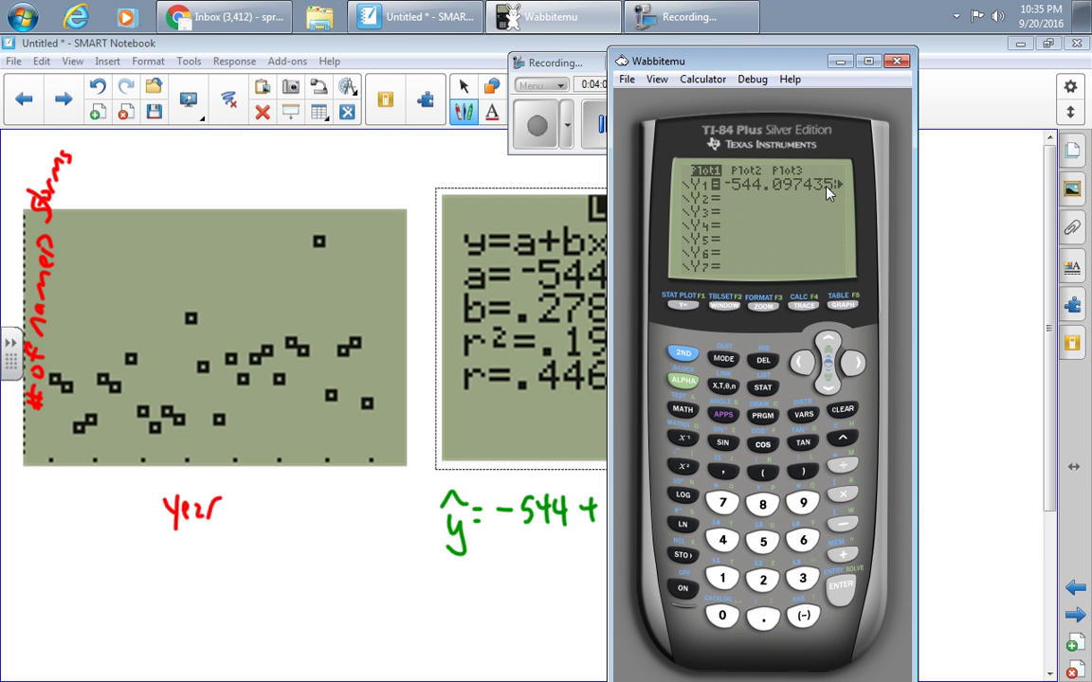
click(768, 305)
click(805, 503)
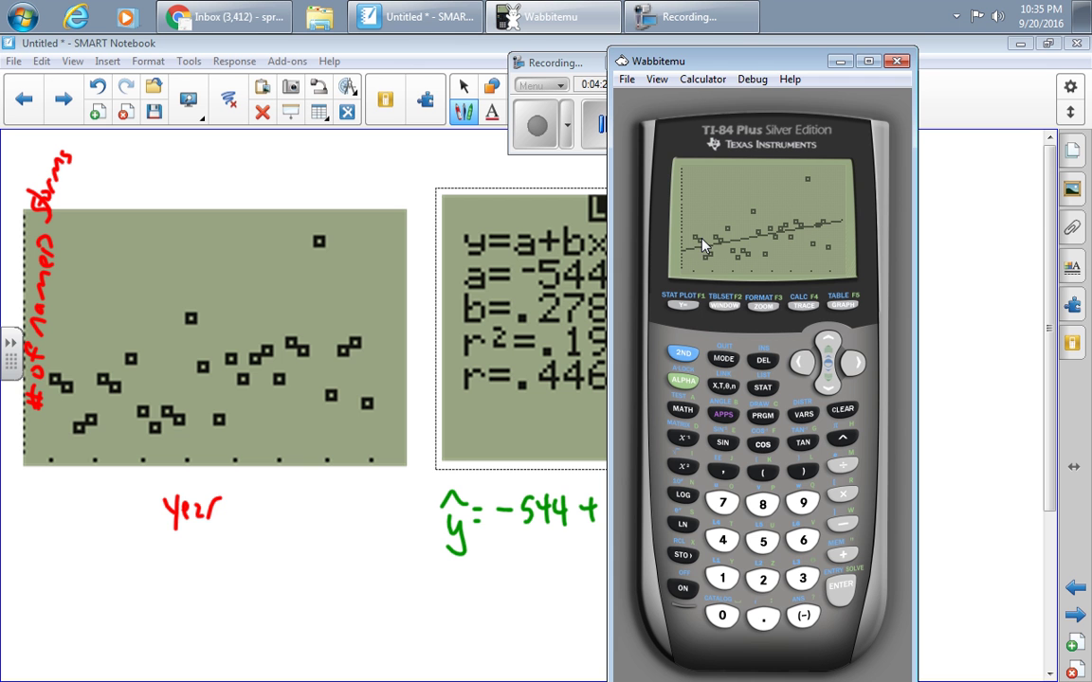
Return to the calculator home screen and insert Y1( from the Y-VARS function list.
click(683, 353)
click(725, 359)
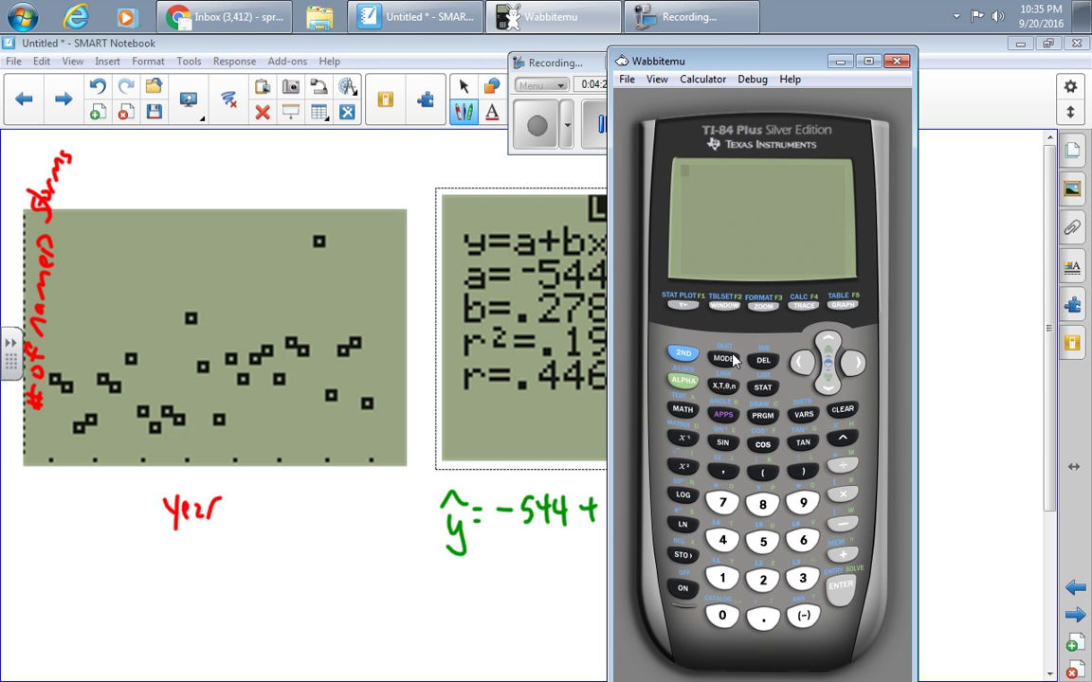
click(804, 417)
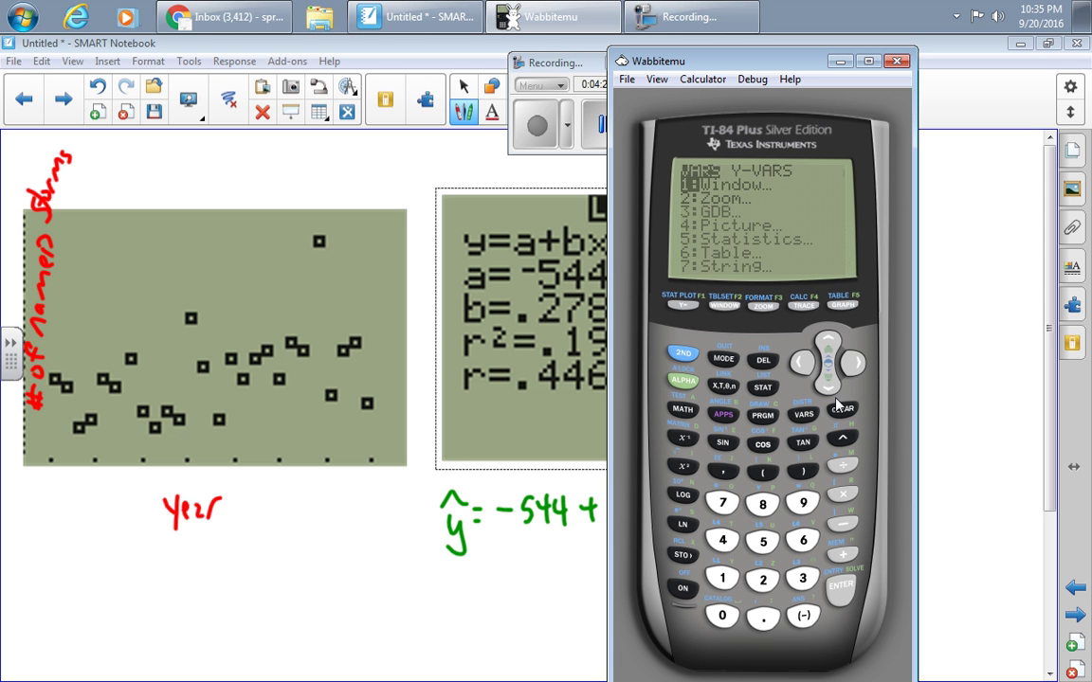
click(852, 363)
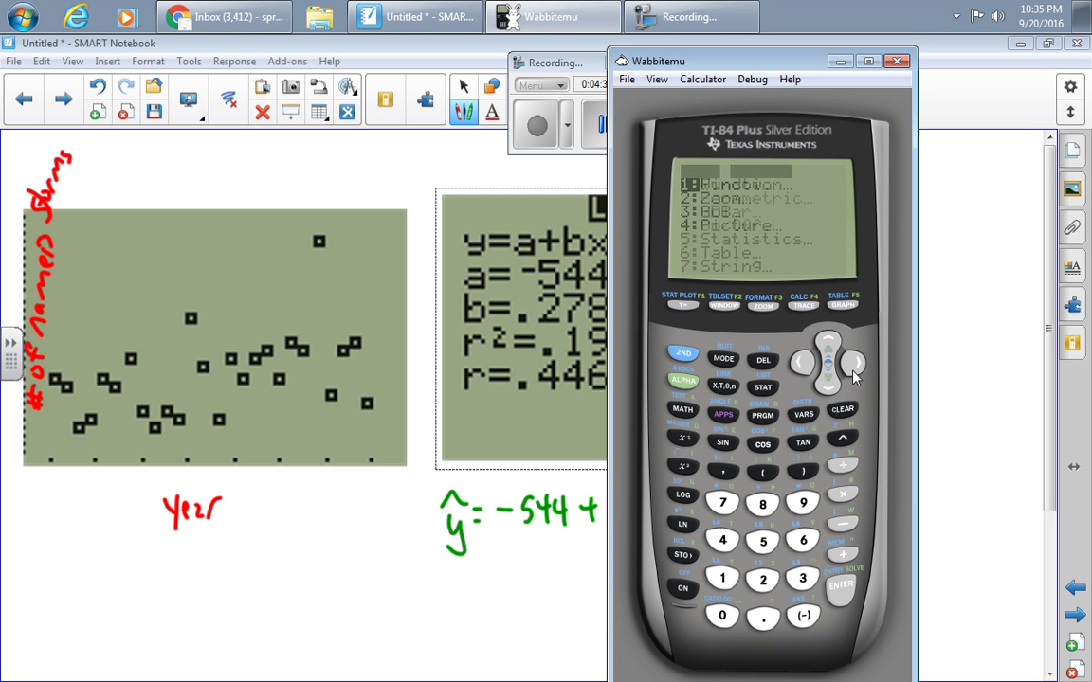
click(842, 588)
click(850, 596)
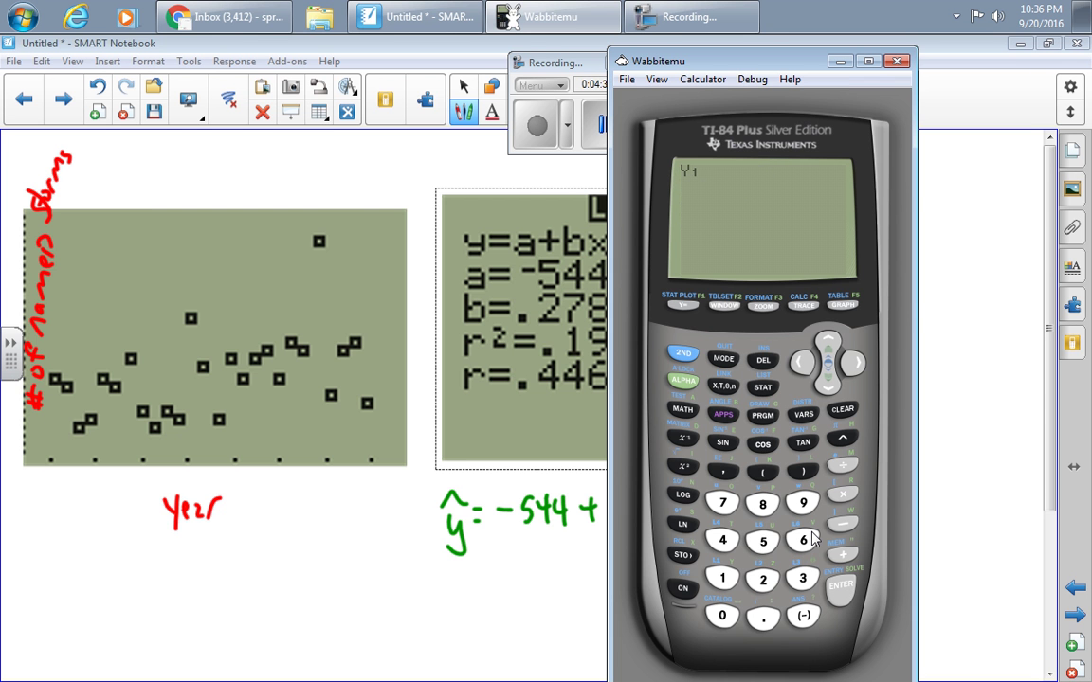
click(763, 472)
Go back to the Notebook data table page and move the calculator so the full table shows.
click(23, 98)
click(24, 98)
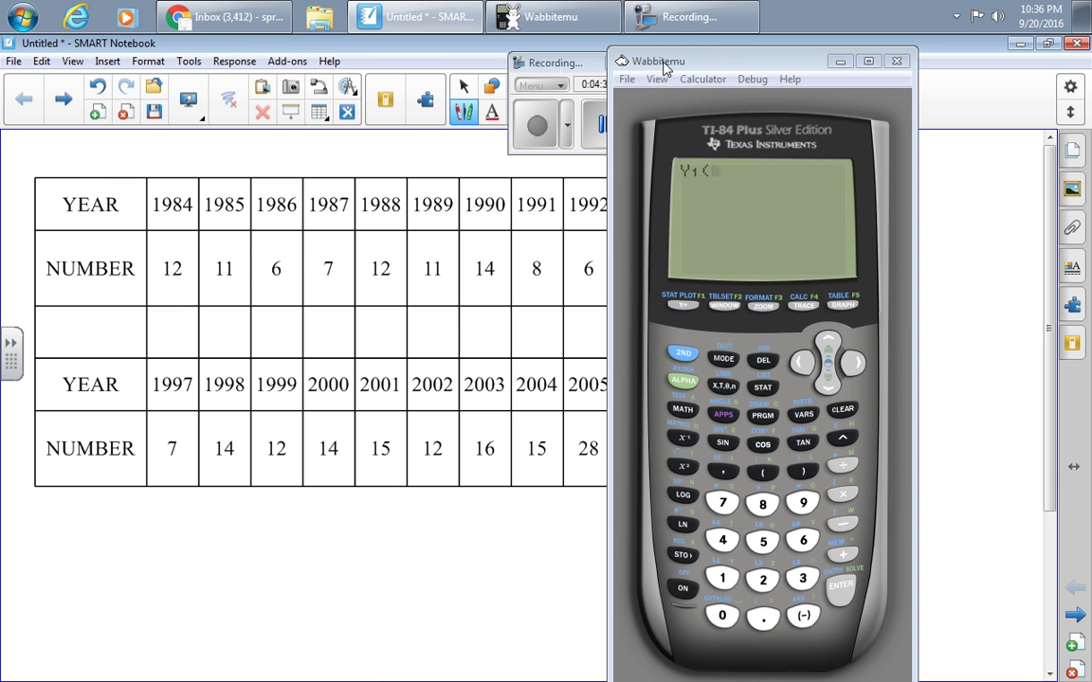
drag(644, 152, 310, 161)
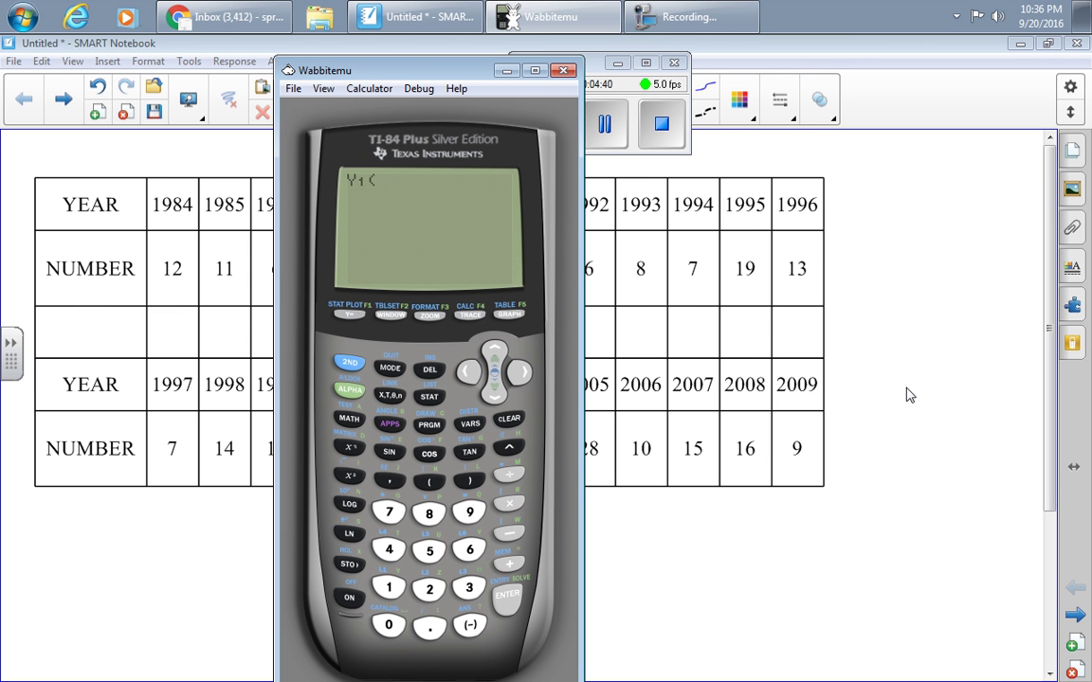
Complete Y1(2010) and evaluate it, giving 15.95384615.
text(2)
click(388, 625)
click(388, 587)
click(389, 625)
click(473, 484)
click(525, 598)
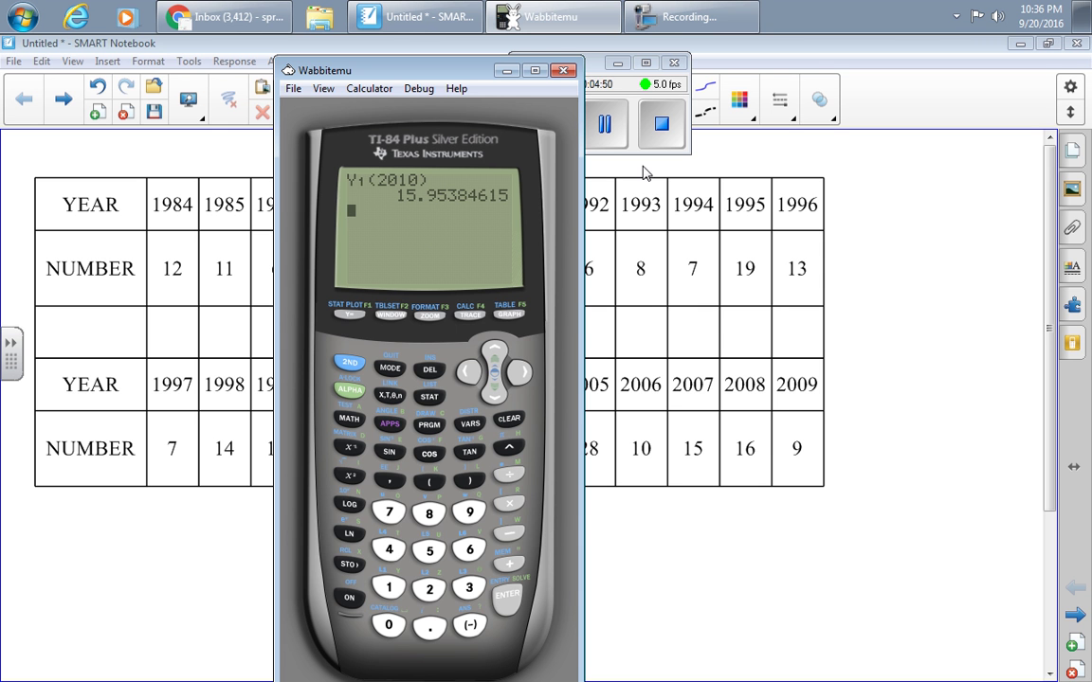
click(605, 125)
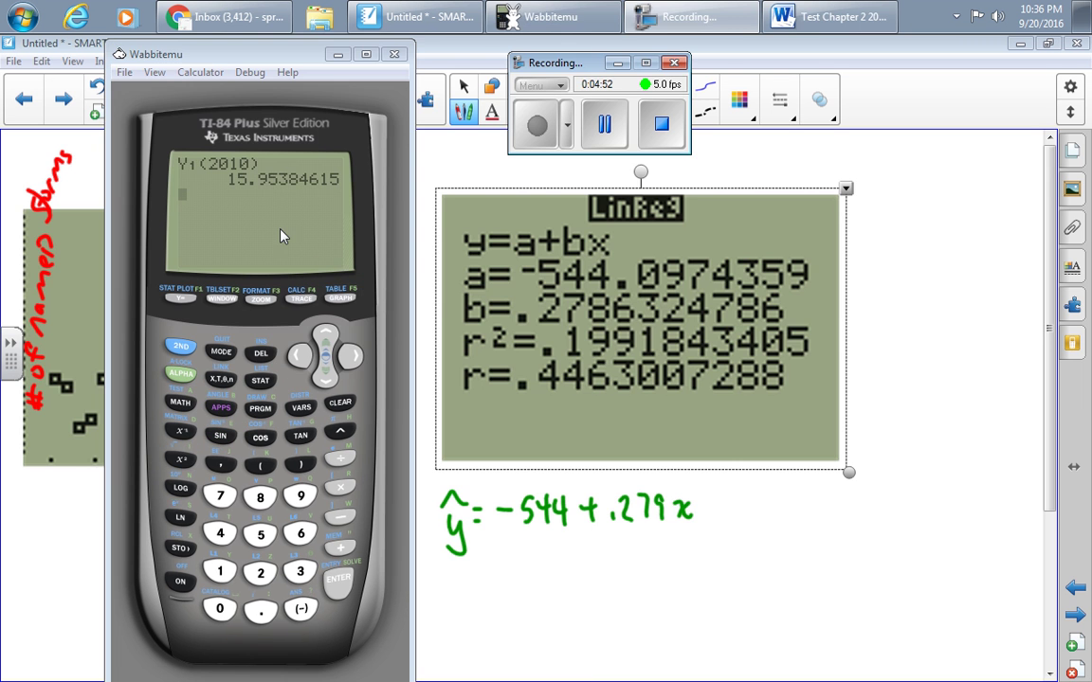
Drop a capture of the Y1(2010) = 15.95384615 screen below right of the LinReg image.
drag(281, 236, 889, 559)
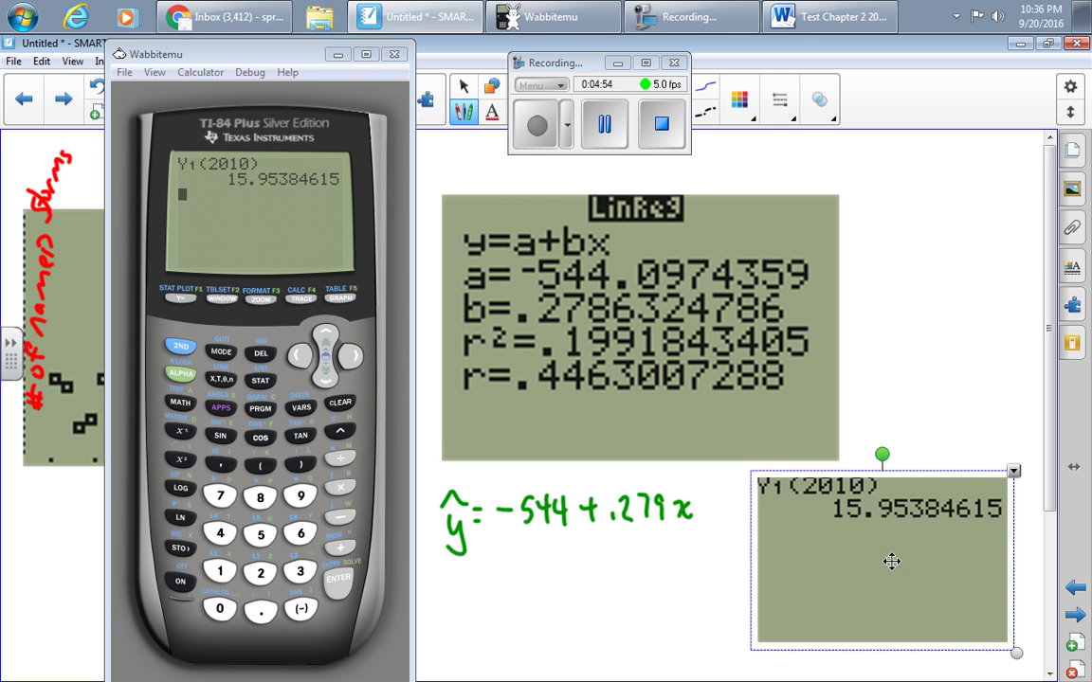